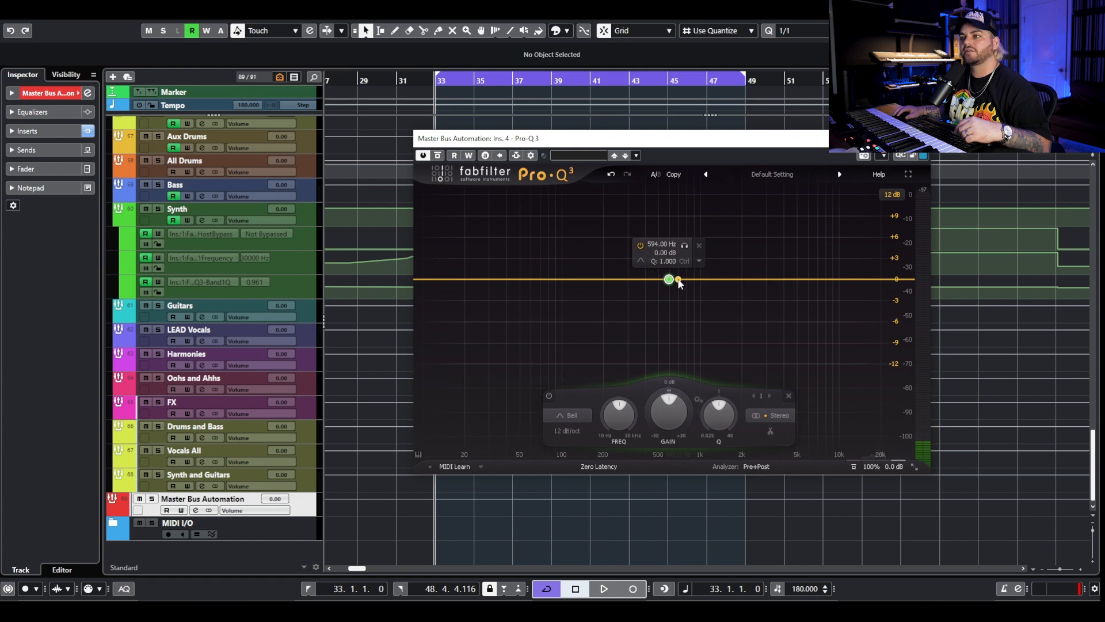
Set the EQ band's stereo placement to Mid and pull it down into a small cut around 2.4 kHz.
click(700, 262)
mouse_move(747, 341)
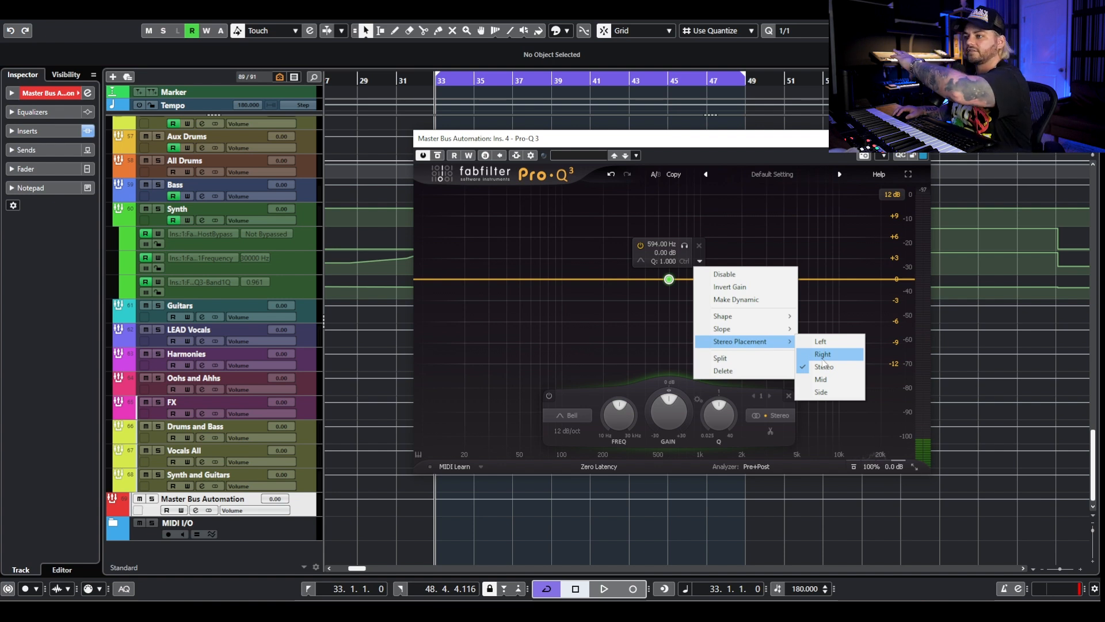
click(846, 386)
drag(672, 280, 763, 314)
click(707, 313)
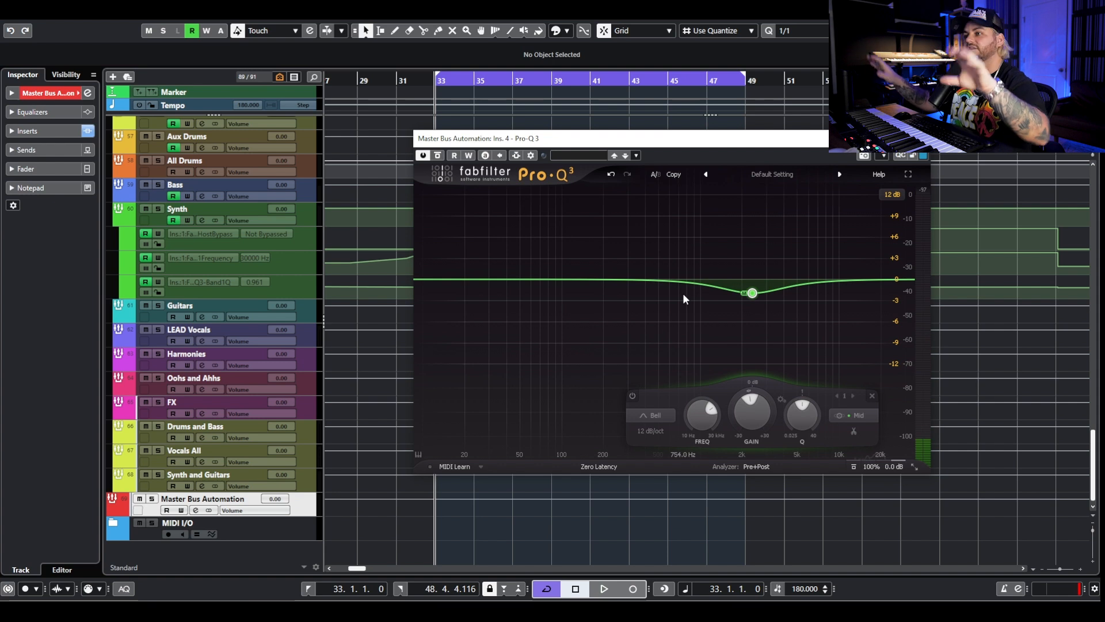
Deepen the Mid band's cut to about -3.43 dB near 2393 Hz while listening to playback.
key(space)
click(768, 313)
drag(751, 297, 758, 360)
key(space)
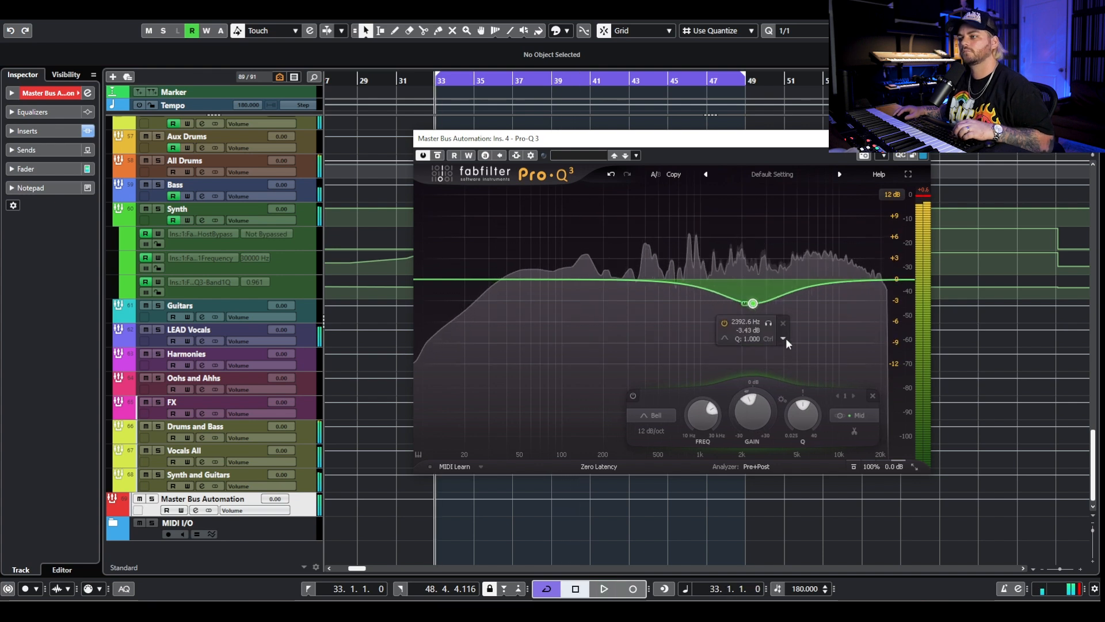
Change the band's stereo placement to Side and solo the band during playback.
click(784, 338)
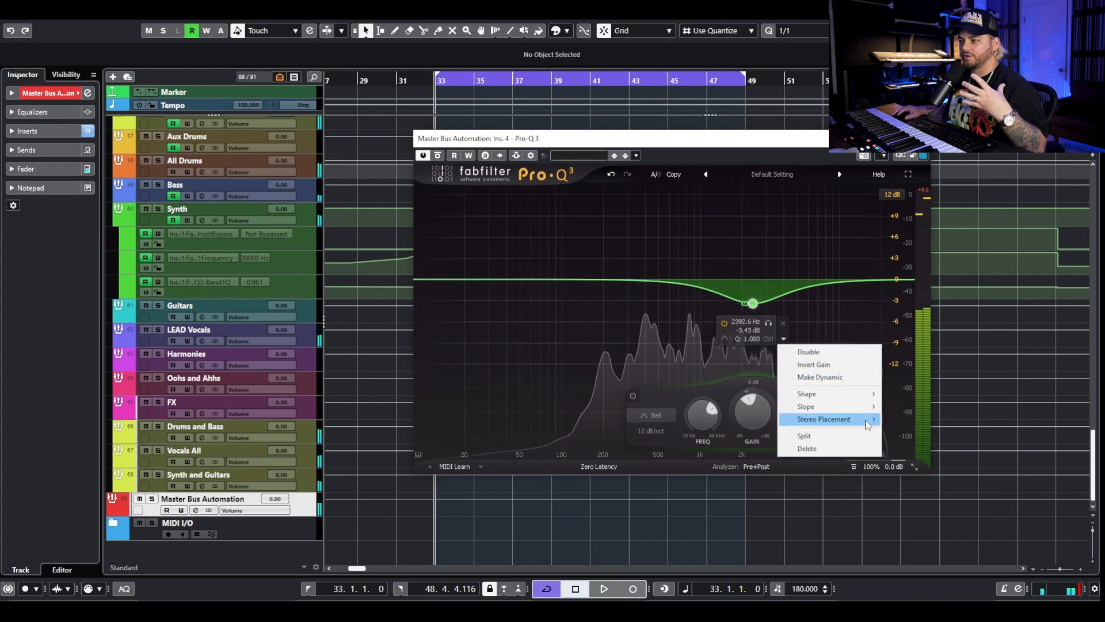
mouse_move(852, 419)
click(905, 470)
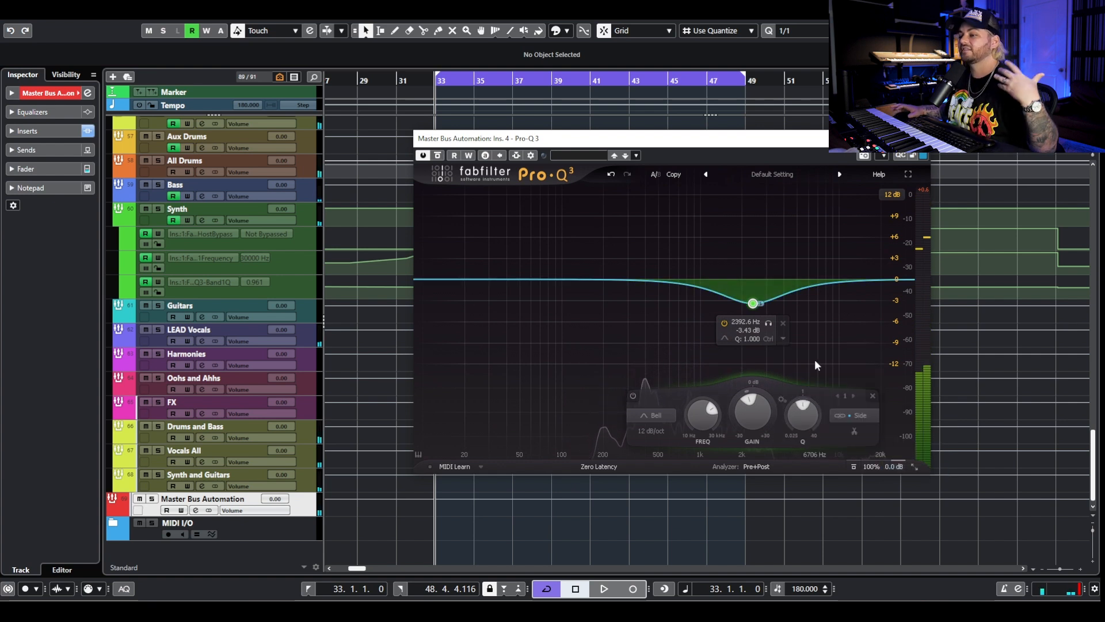
click(769, 324)
key(space)
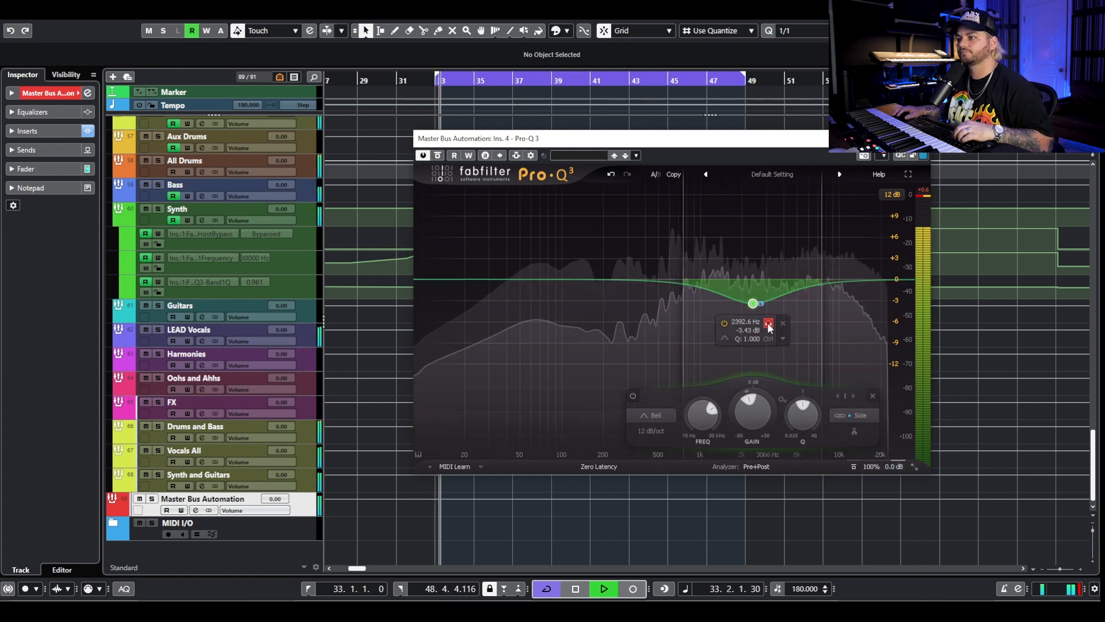
Unsolo the Side band, reshape it into a boost of about 0.73 dB near 1043 Hz, and close the EQ.
click(769, 324)
drag(752, 303, 702, 275)
key(space)
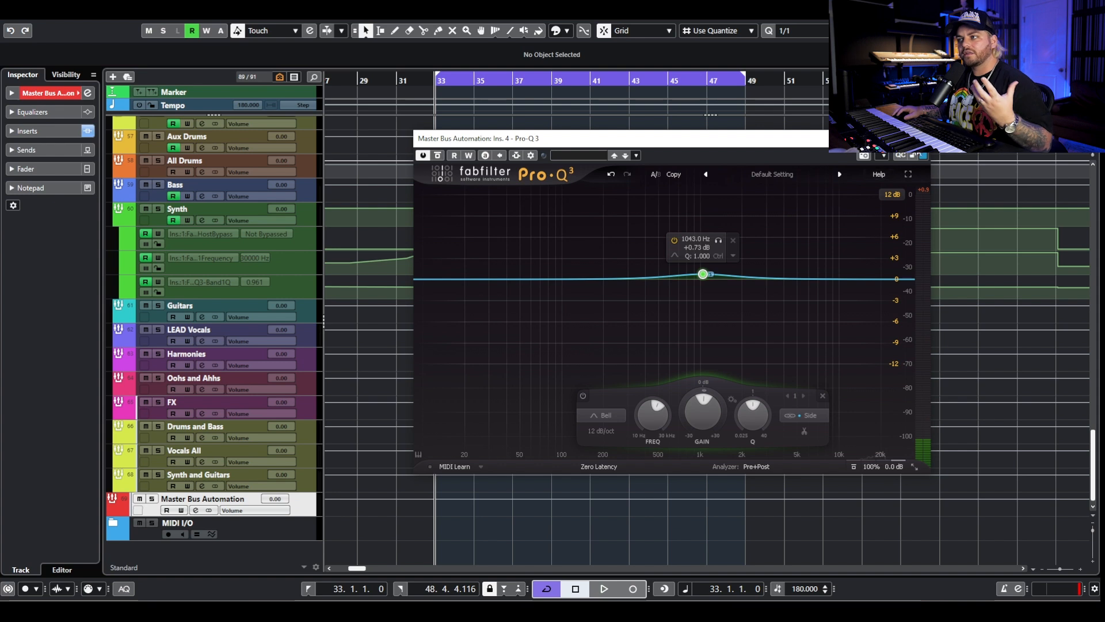
click(918, 138)
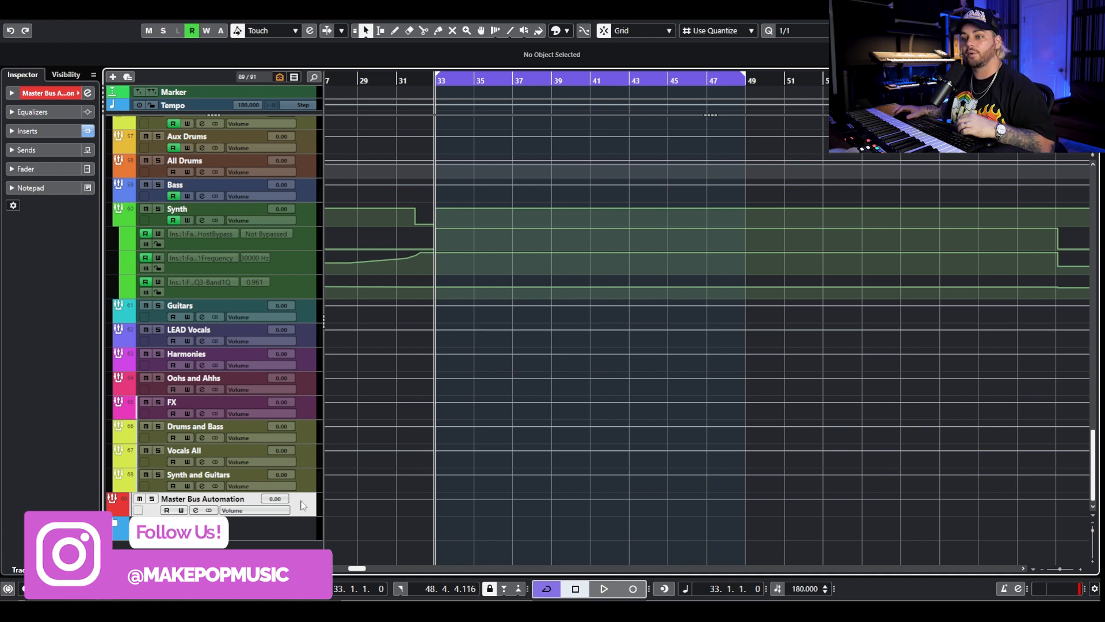
Reopen Pro-Q 3 from the Master Bus Automation channel and set the Side band to about +1.06 dB near 930 Hz.
click(194, 510)
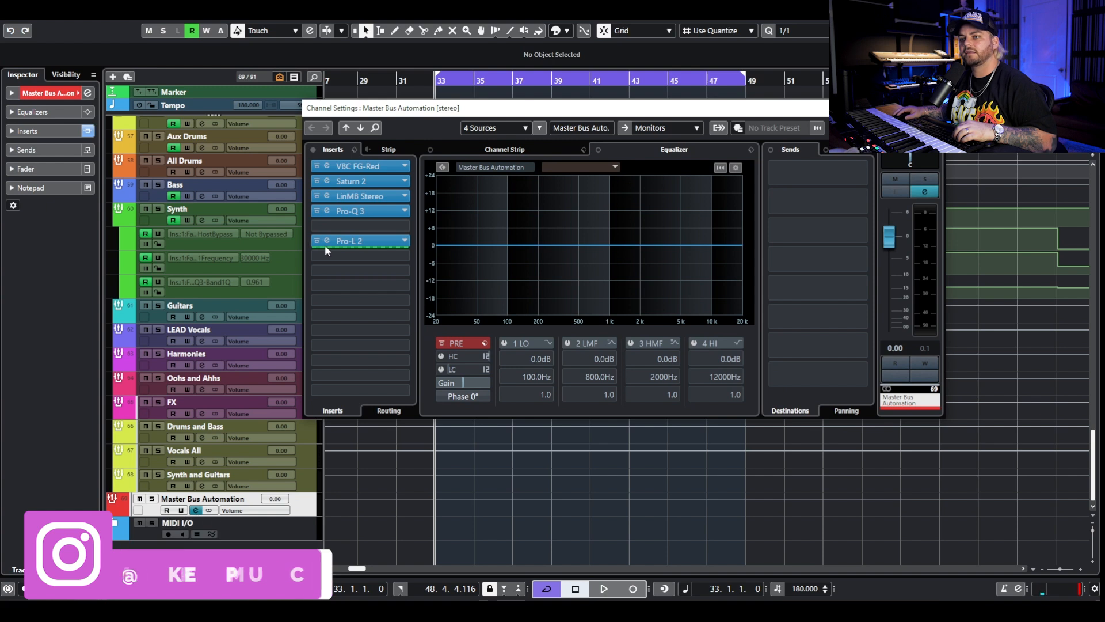
click(354, 210)
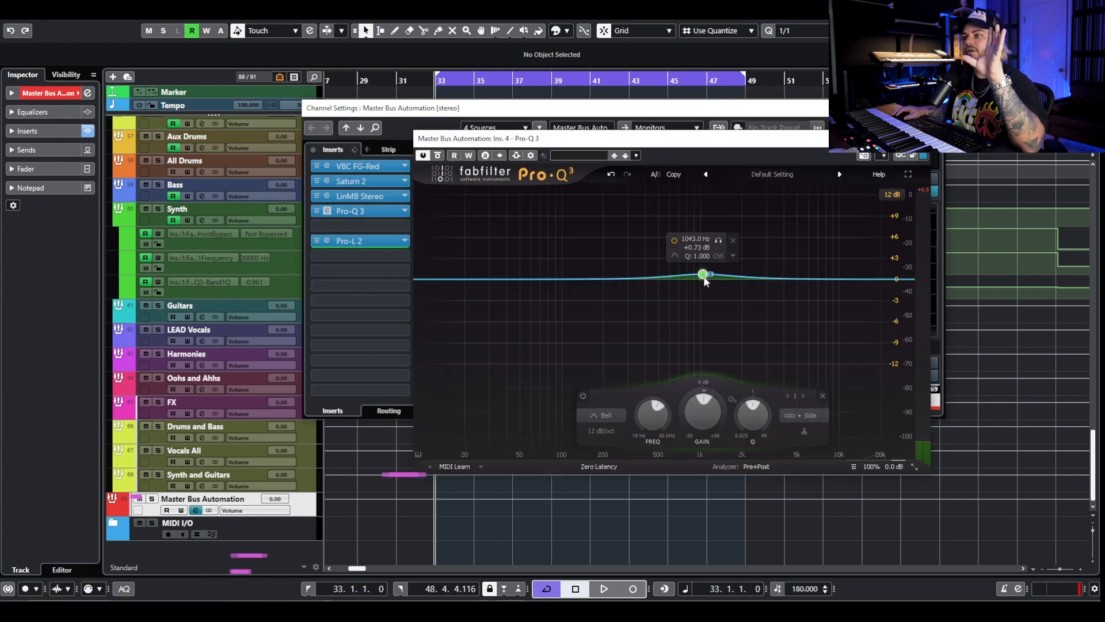
drag(703, 274, 695, 268)
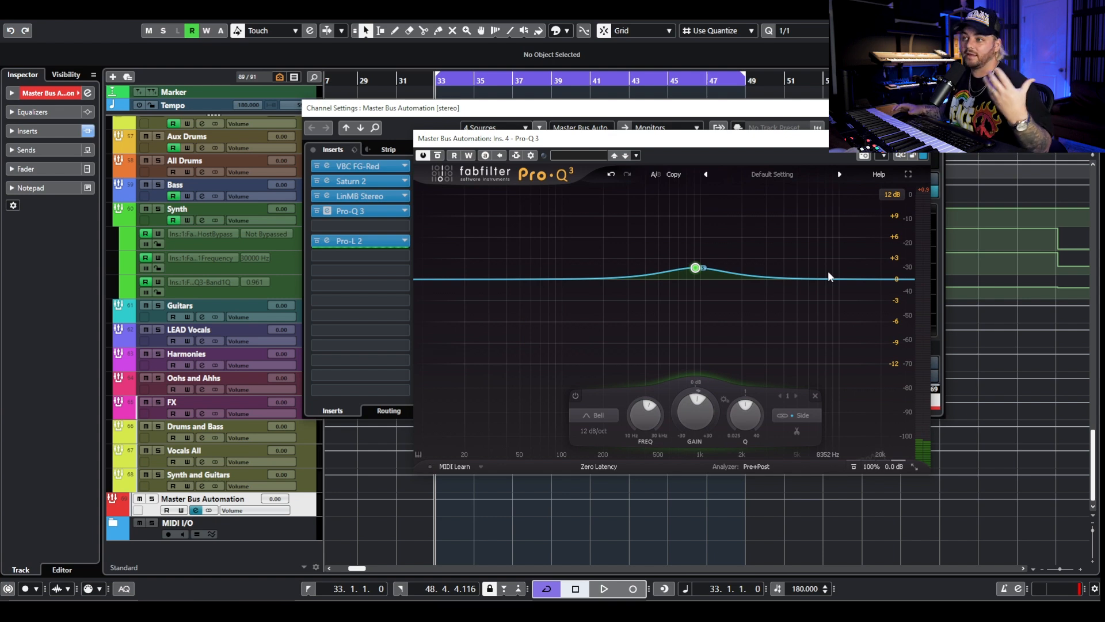
drag(695, 268, 695, 275)
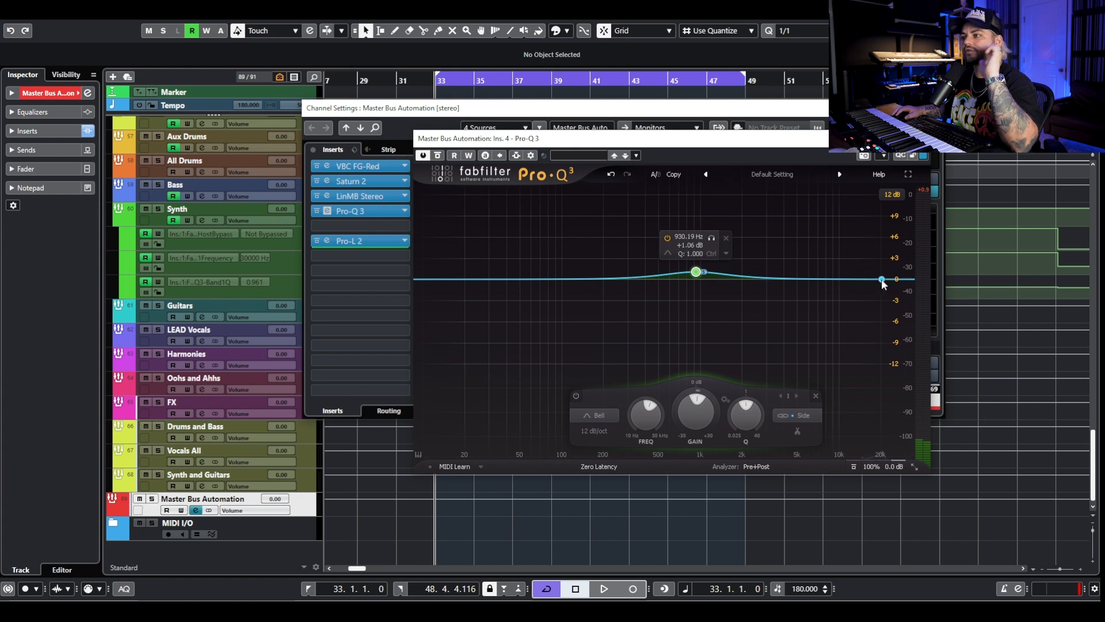
Add a Side high-shelf boost around 3 kHz and a Side bell cut of about 3.43 dB near 75 Hz.
drag(872, 276, 803, 261)
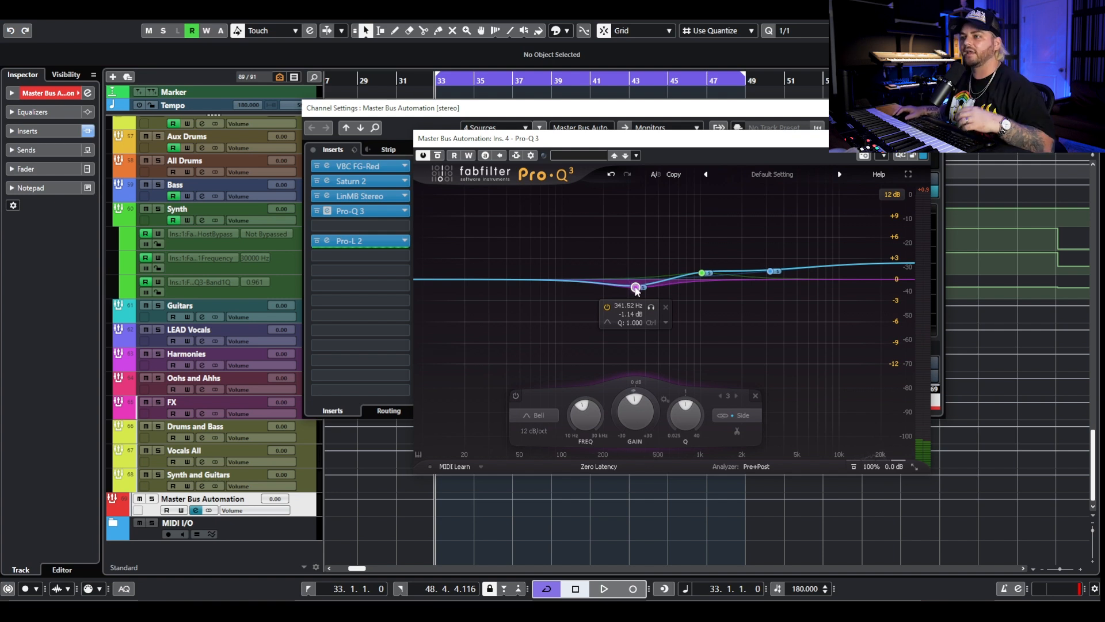
drag(638, 290, 546, 308)
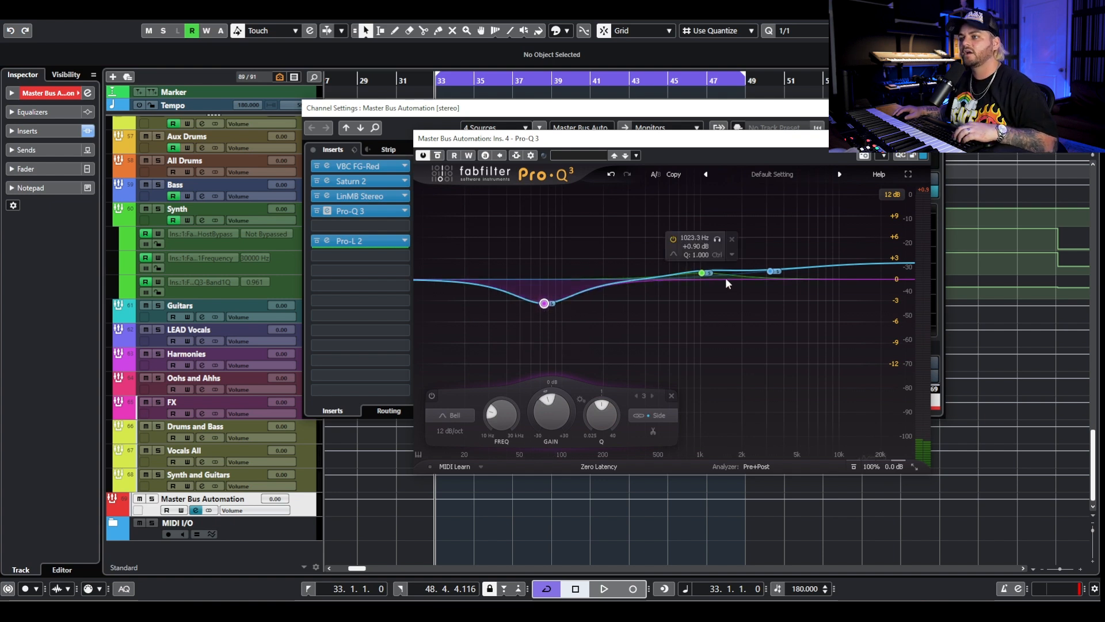
click(771, 271)
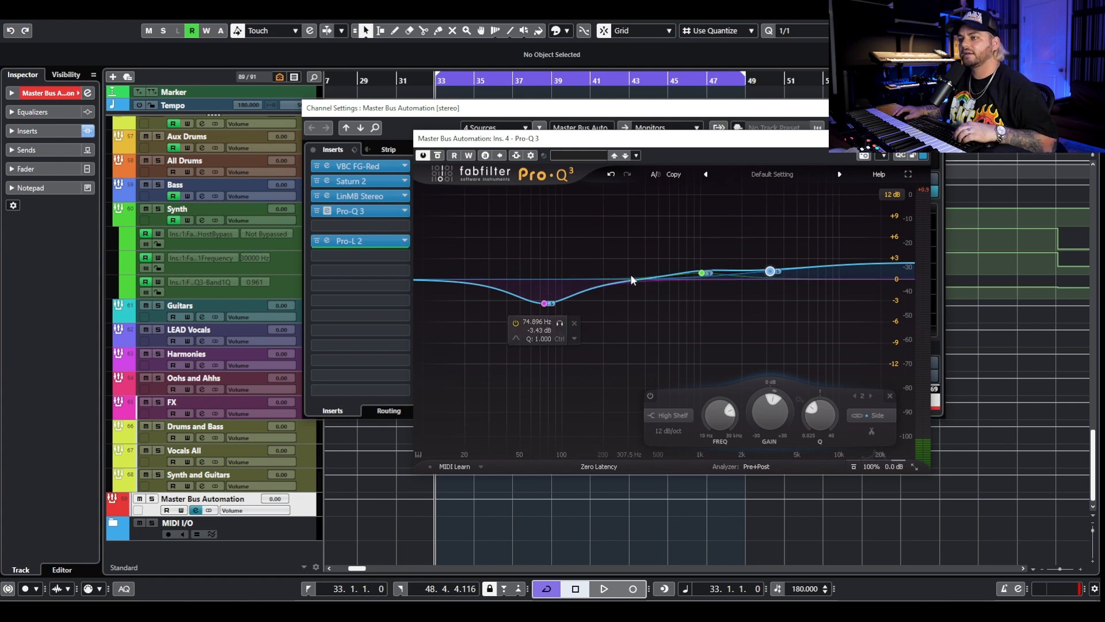
Add a Mid bell cut just above 1 kHz and a slight Mid high-shelf cut around 3 kHz.
double_click(638, 290)
click(667, 326)
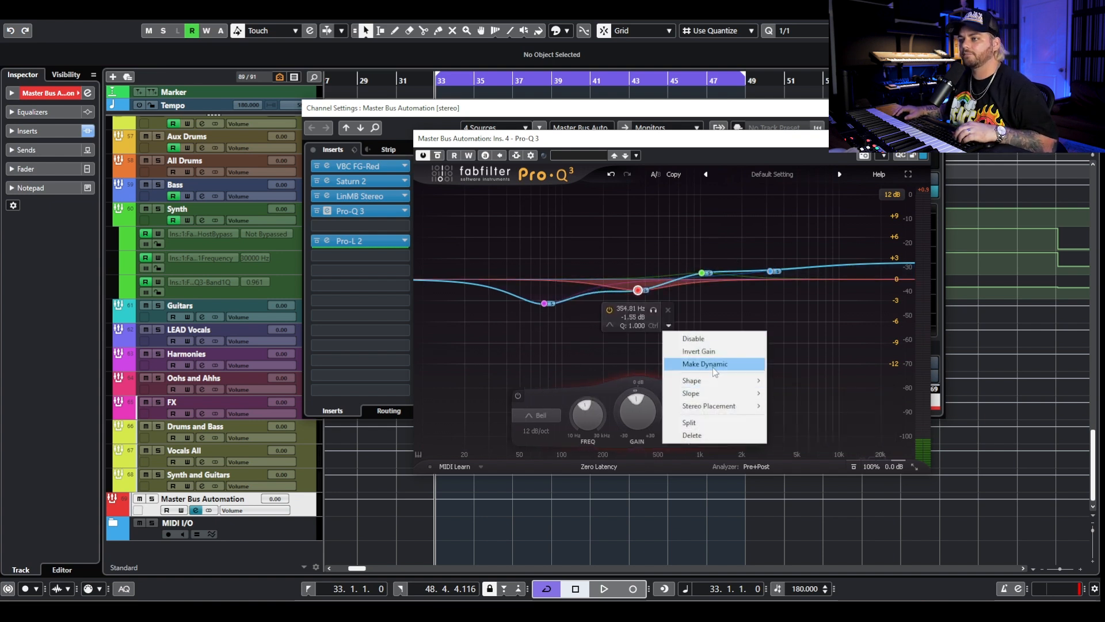
click(800, 444)
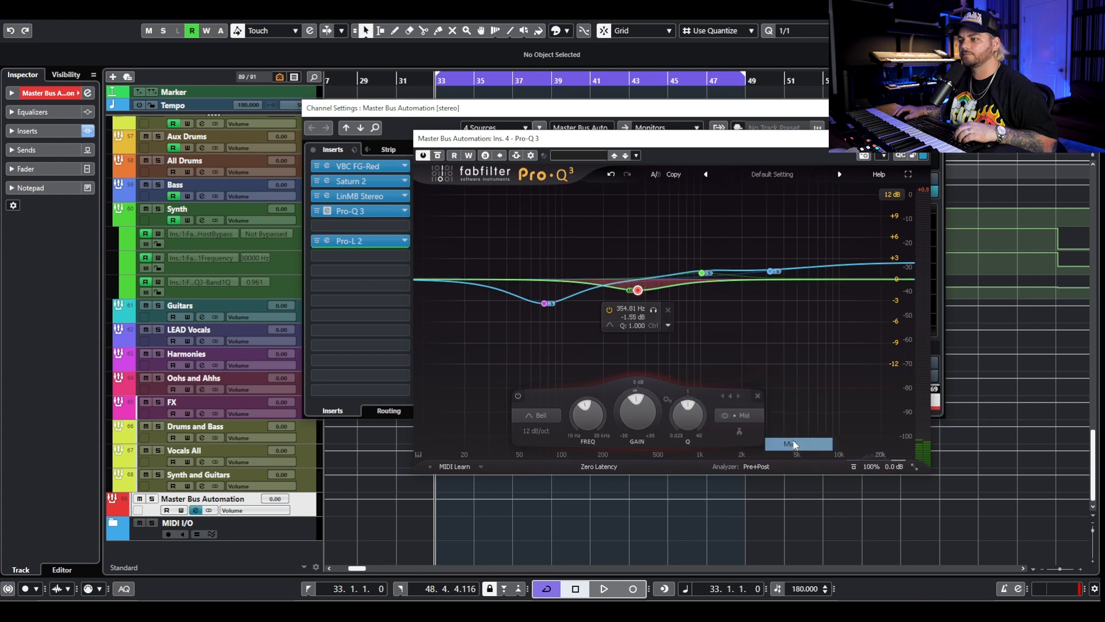
drag(636, 293, 716, 291)
click(879, 286)
drag(879, 291, 773, 290)
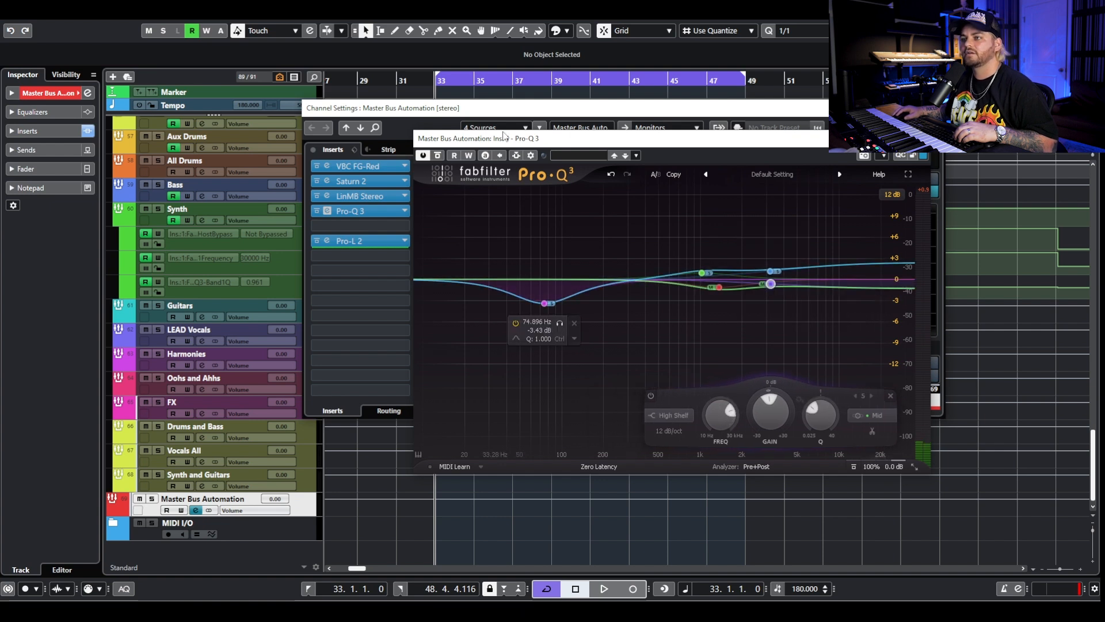
Compare the master bus with Pro-Q 3 bypassed and active by toggling its bypass repeatedly during playback.
click(438, 156)
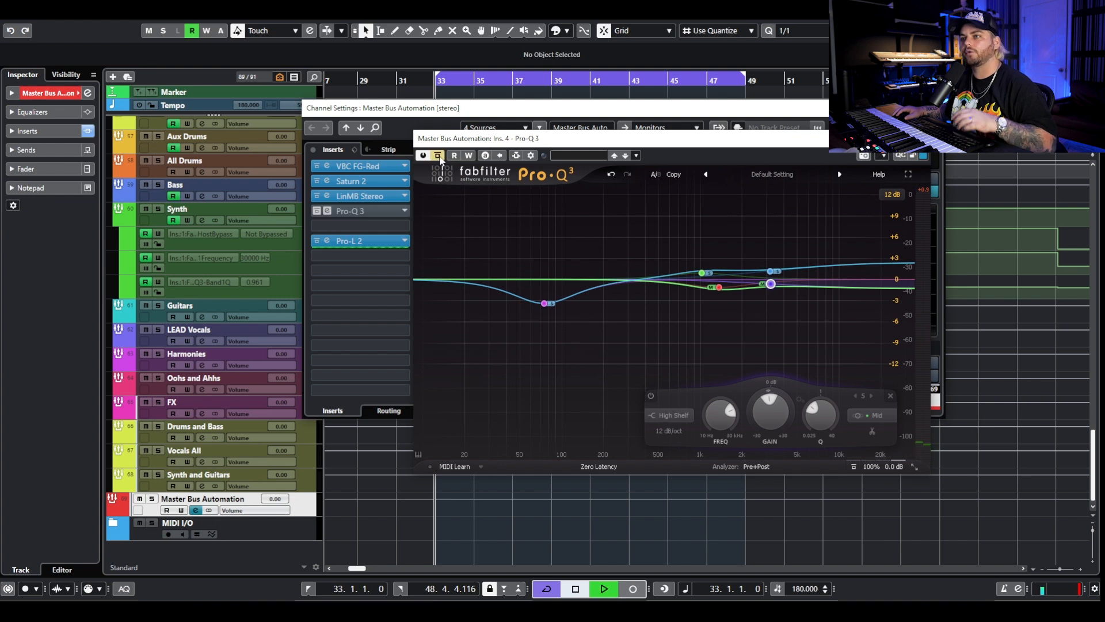
key(space)
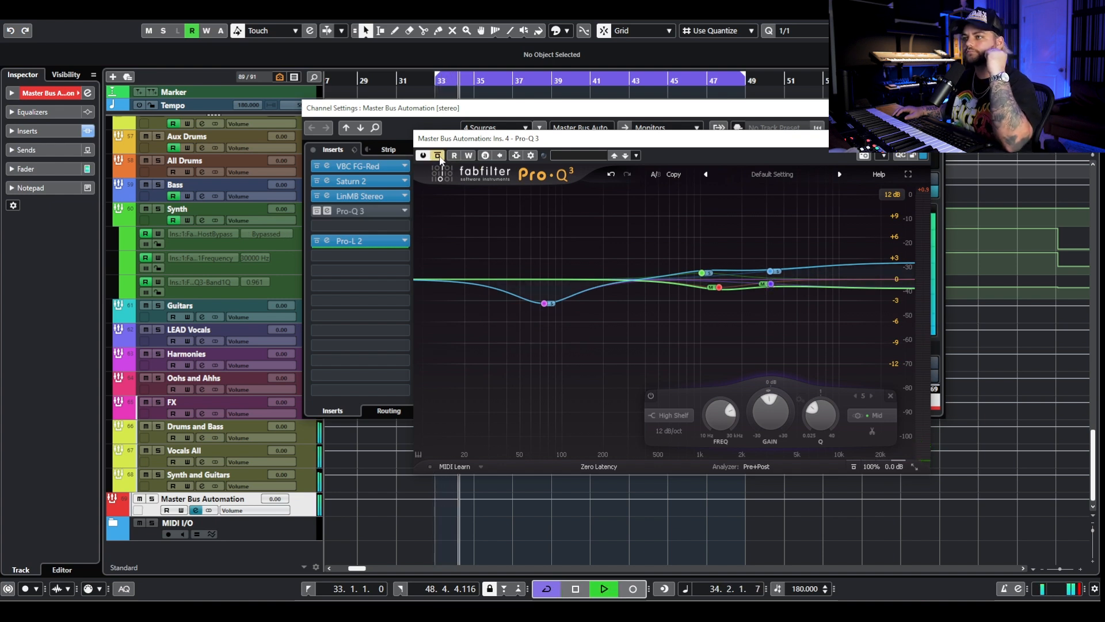
click(438, 156)
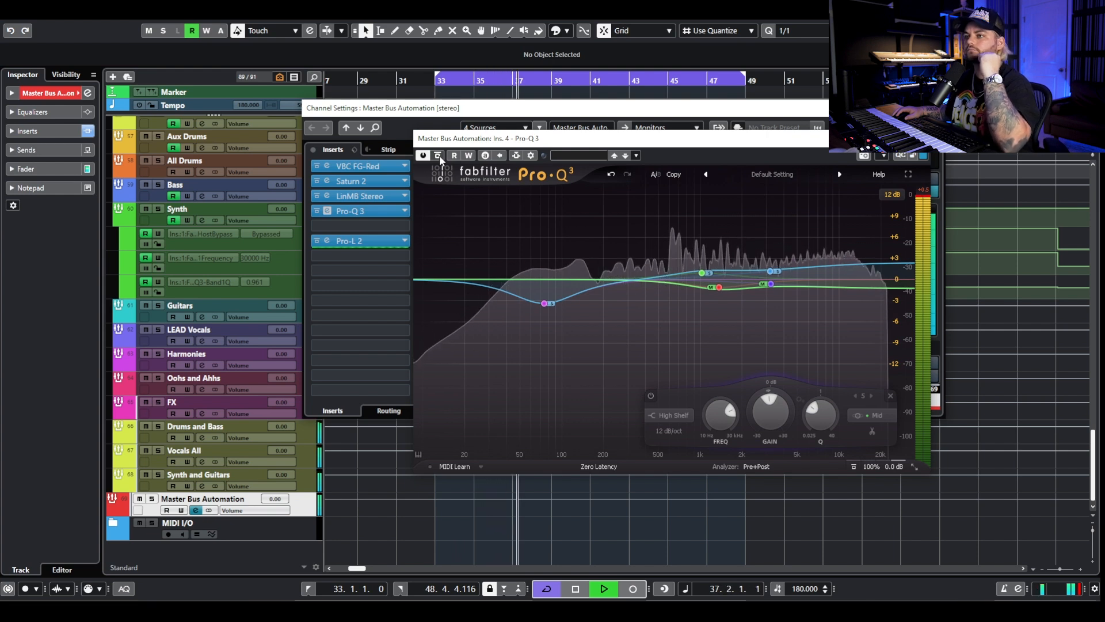
click(438, 156)
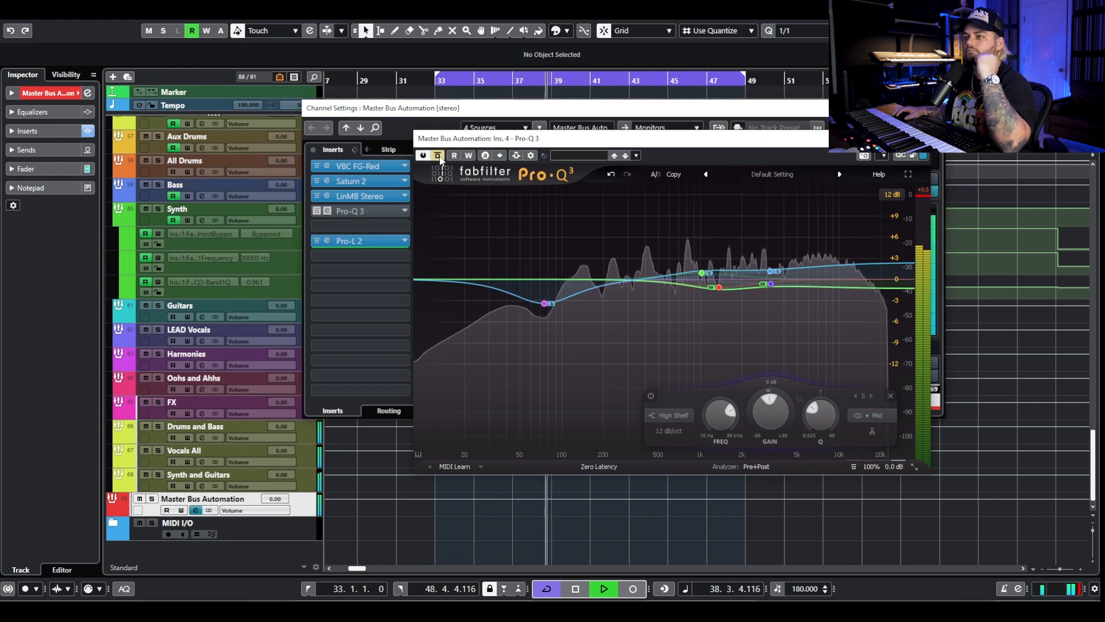
click(437, 156)
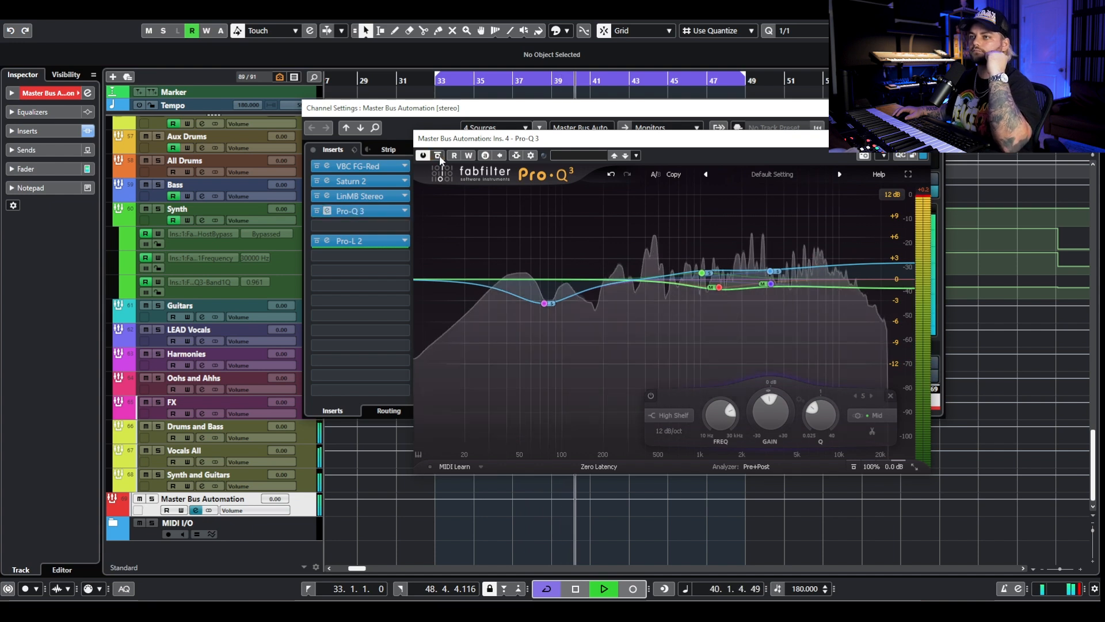
click(438, 156)
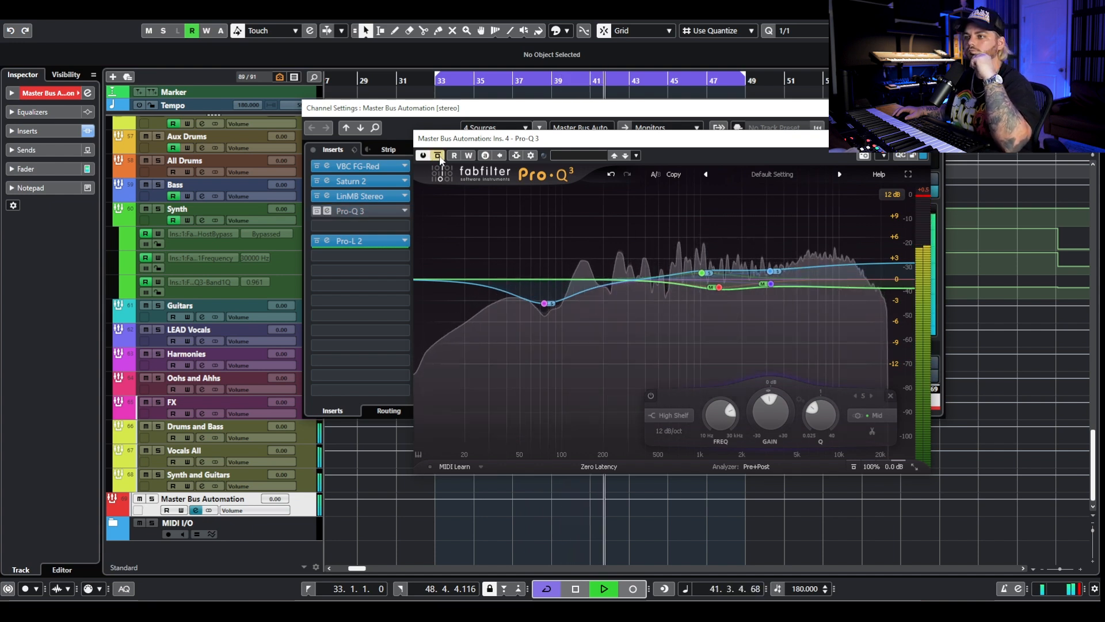
click(438, 156)
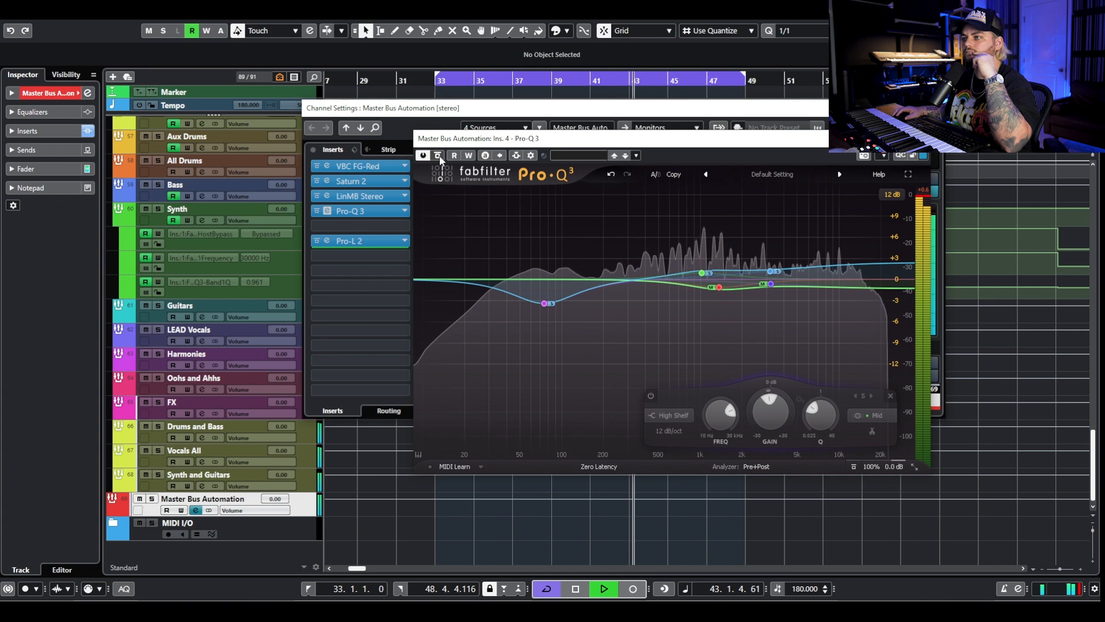
click(438, 156)
key(space)
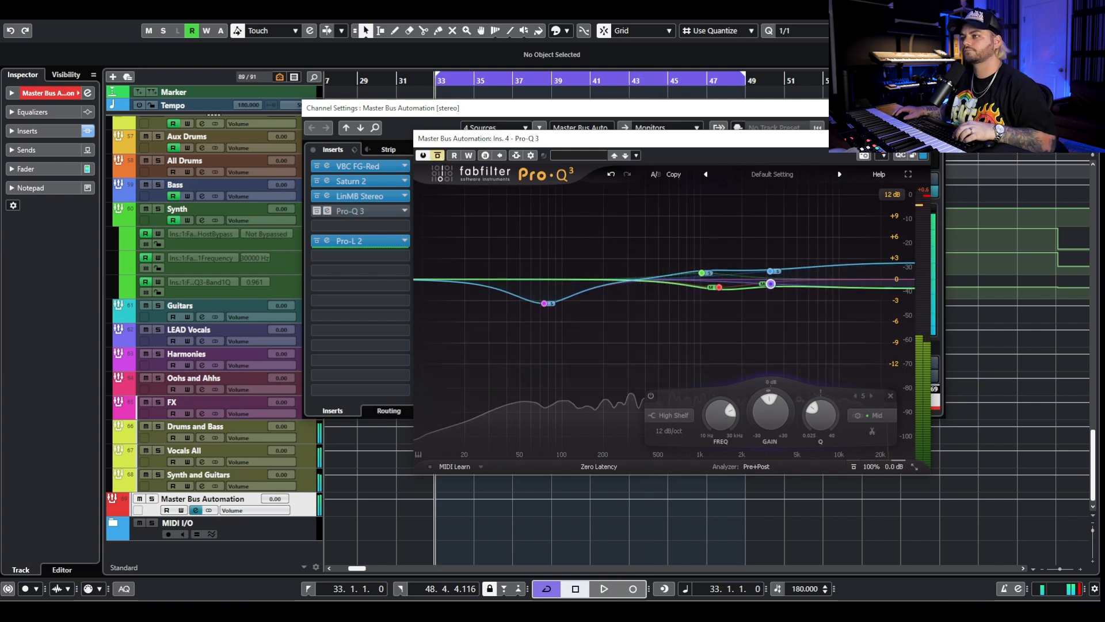
Remove Pro-Q 3 from the fourth insert slot and load elysia museq master in its place.
click(920, 138)
drag(389, 212, 525, 230)
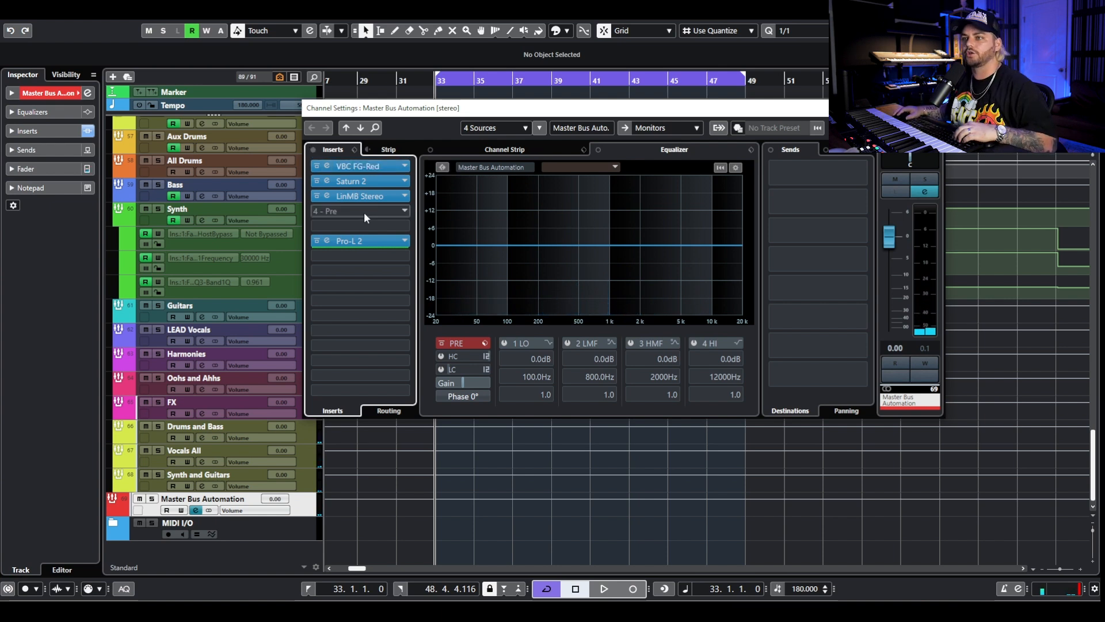
click(340, 211)
text(mus)
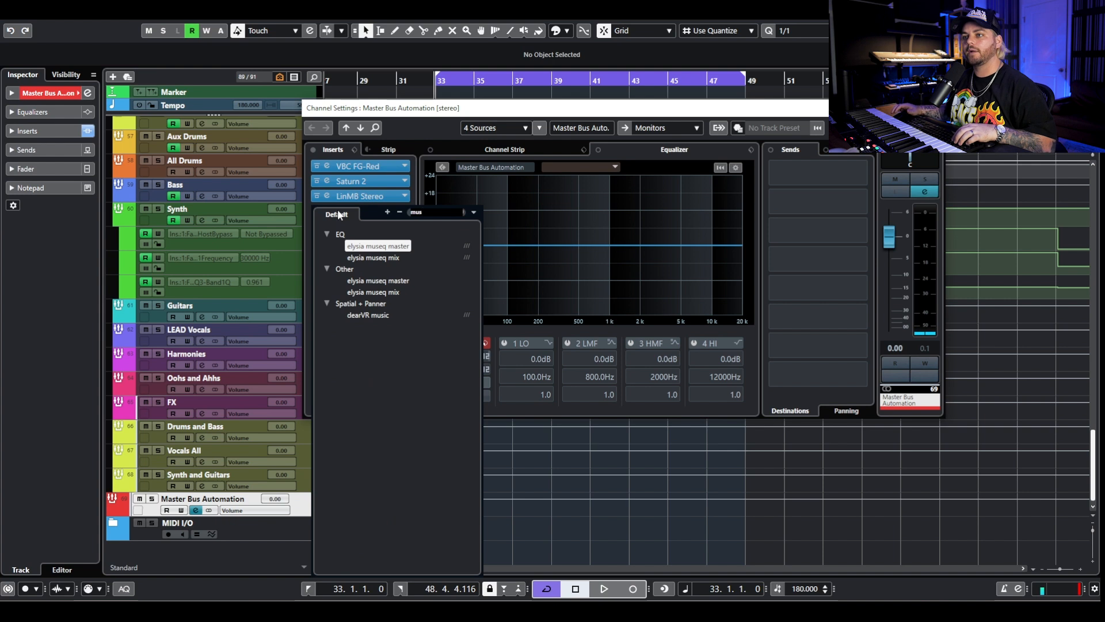
click(390, 248)
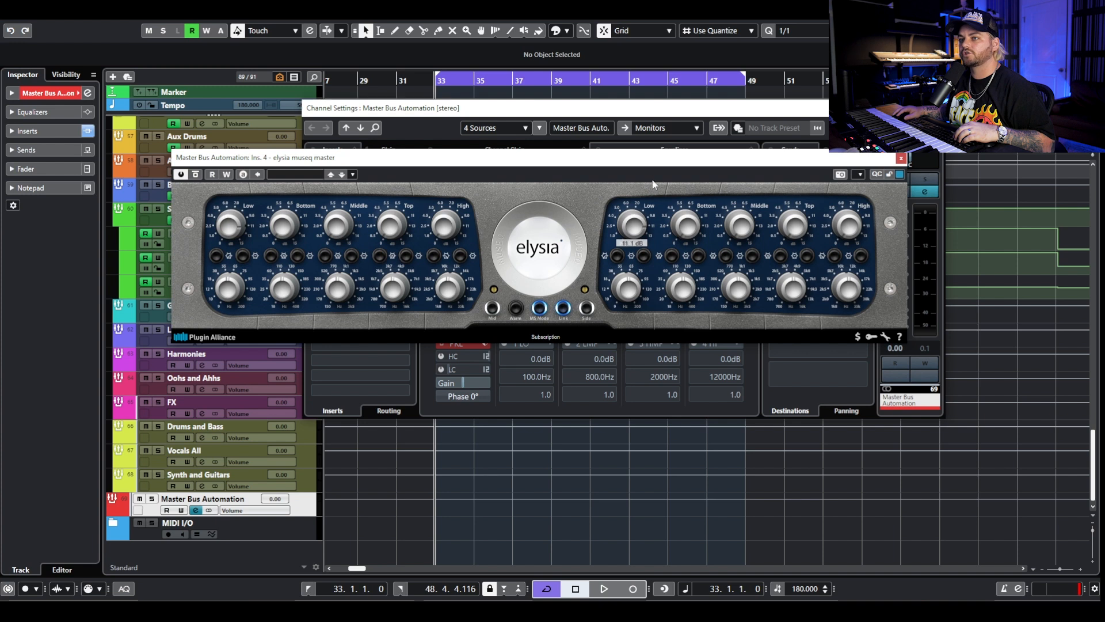
Unlink the museq's two channels and try adjusting the Mid output level during playback.
click(563, 308)
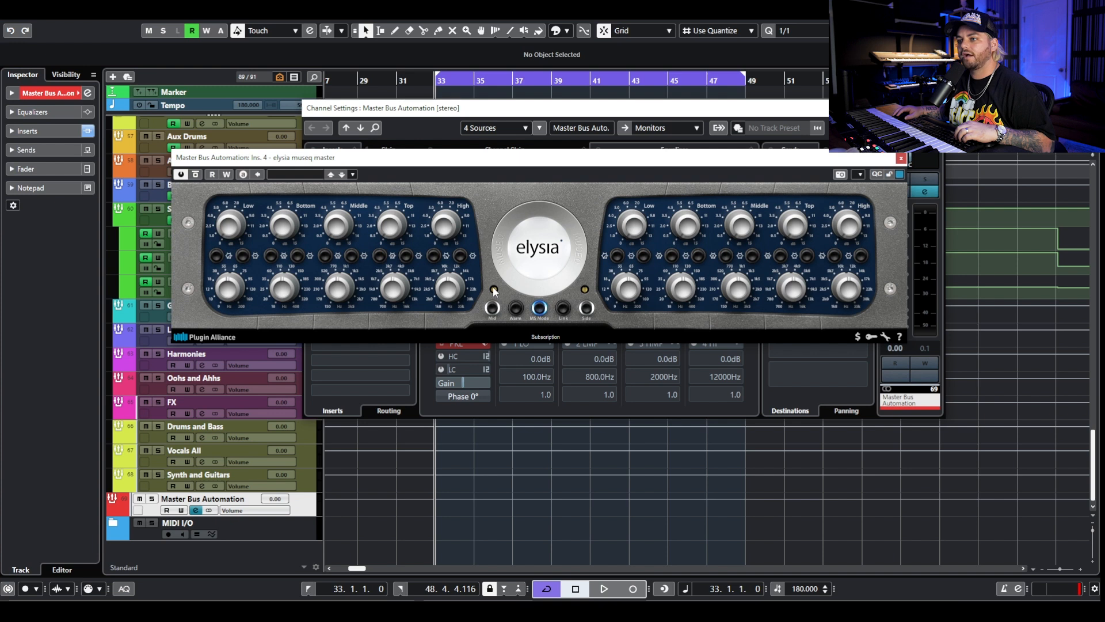
mouse_move(495, 295)
scroll(495, 294, down, 1)
key(space)
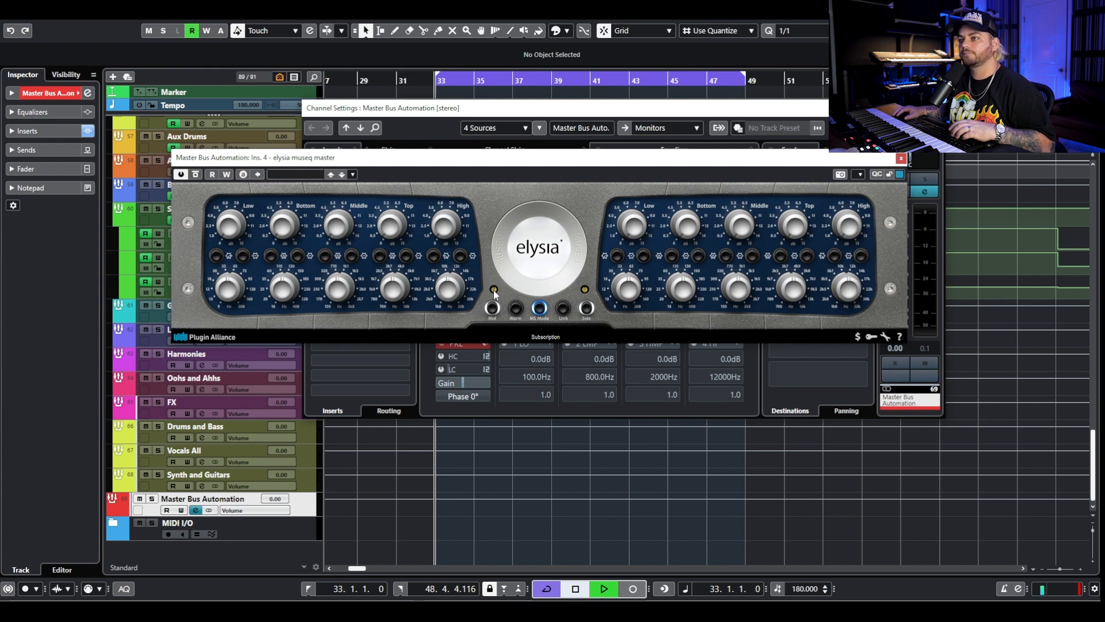
mouse_move(495, 298)
mouse_down()
mouse_move(485, 355)
mouse_move(507, 284)
mouse_move(498, 314)
mouse_up()
key(space)
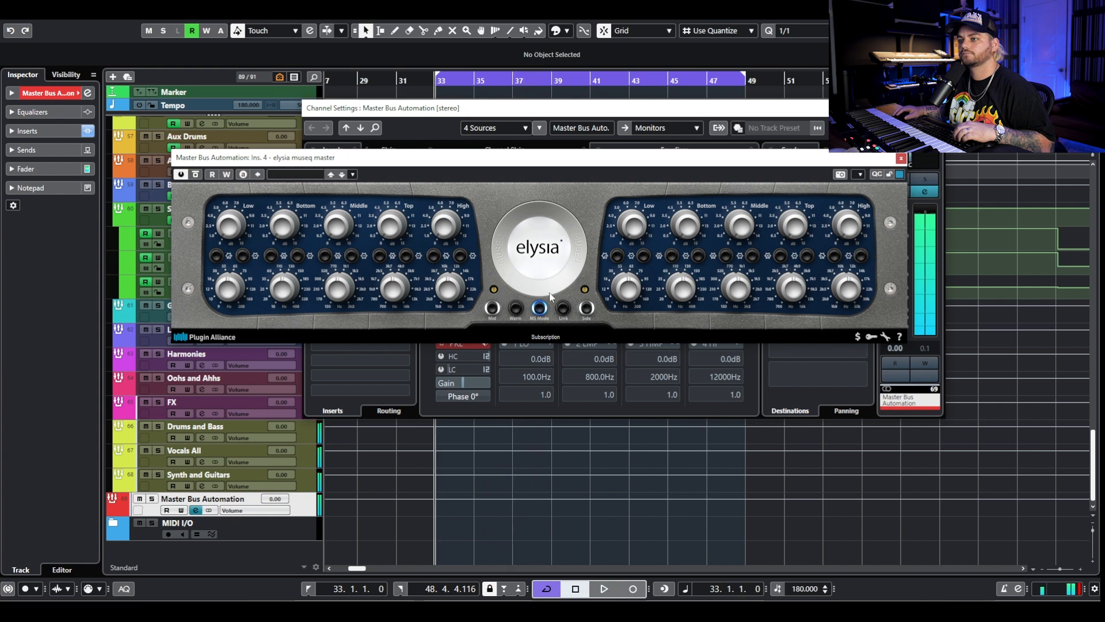
Set the museq's Side output level to about 3.4 dB during playback and its Mid output level to about -2.5 dB.
key(space)
mouse_move(587, 294)
mouse_down()
mouse_move(568, 340)
mouse_move(587, 292)
mouse_up()
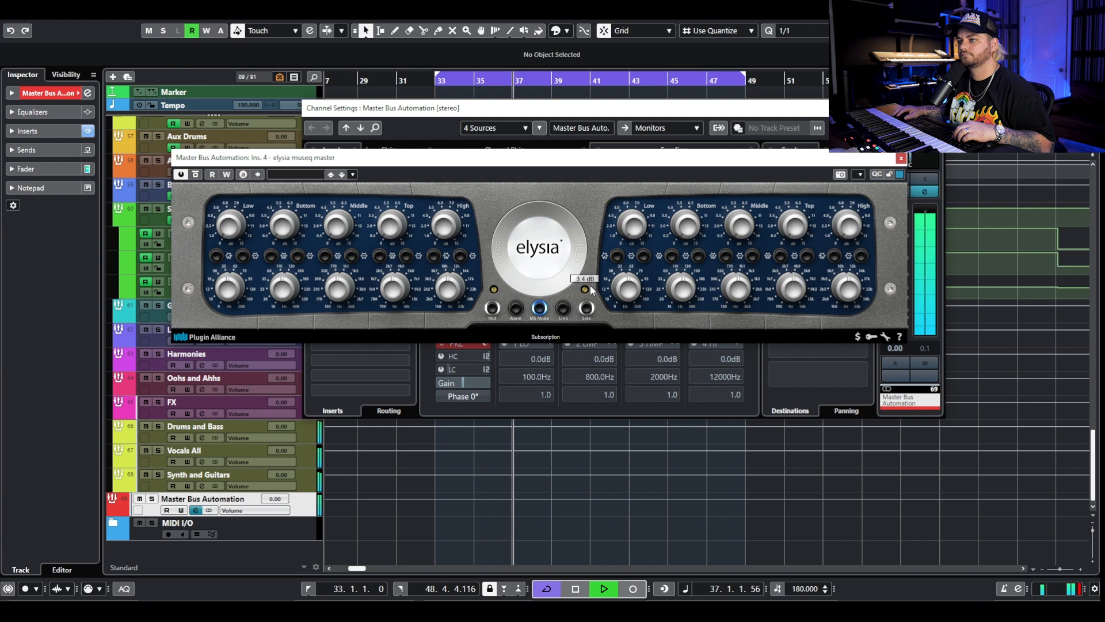
key(space)
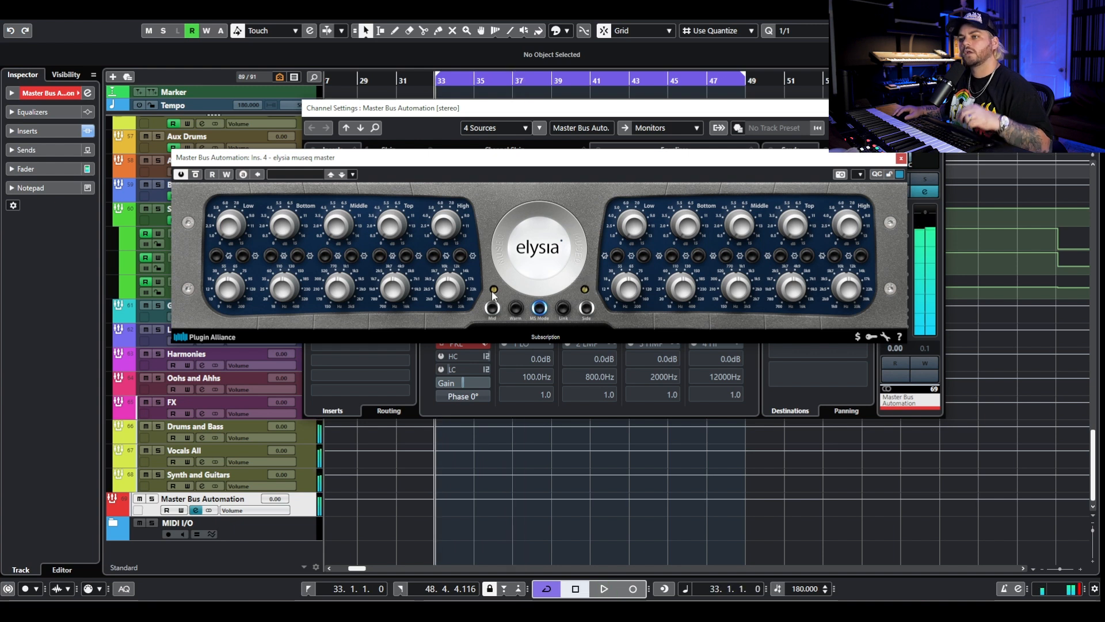
click(493, 289)
drag(494, 290, 487, 299)
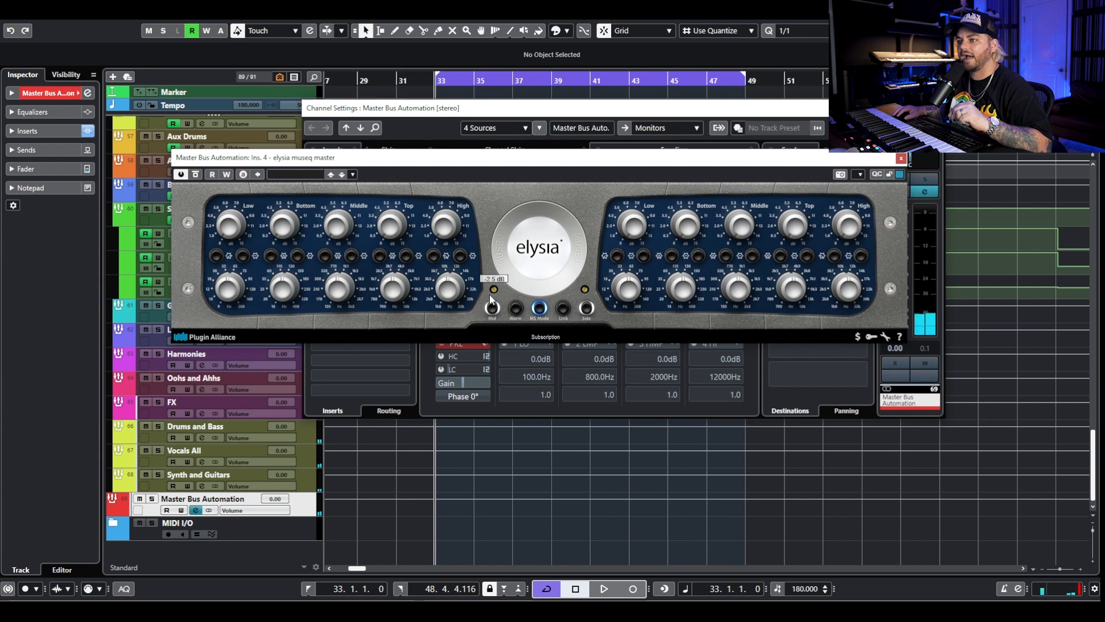
Bring the elysia museq master window back in front of the master bus channel settings from the fourth insert slot.
click(547, 121)
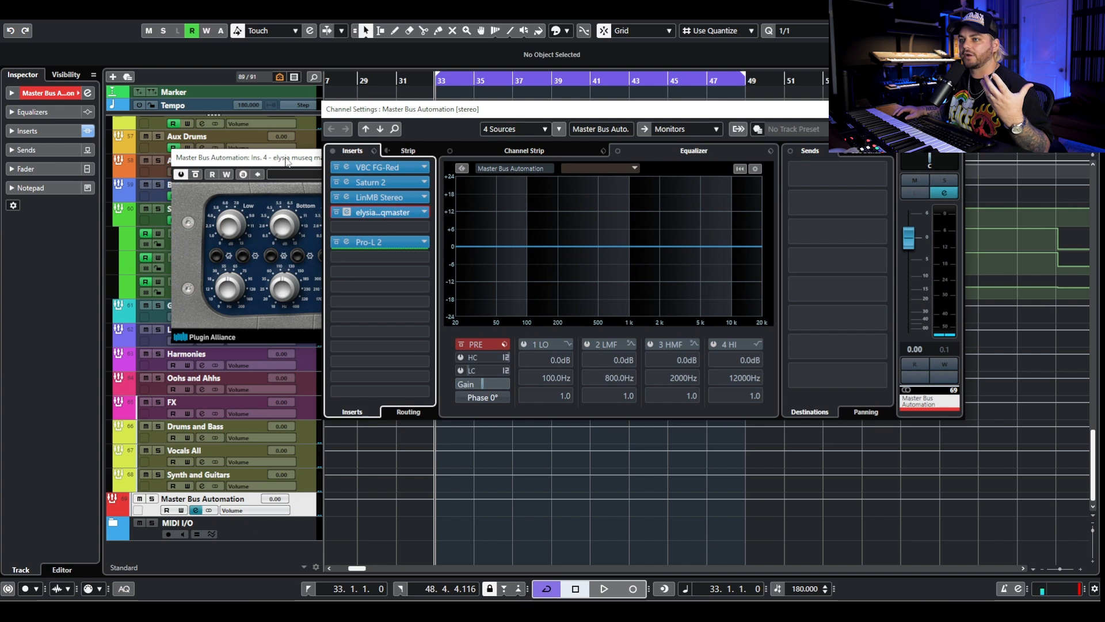
click(377, 211)
mouse_move(495, 295)
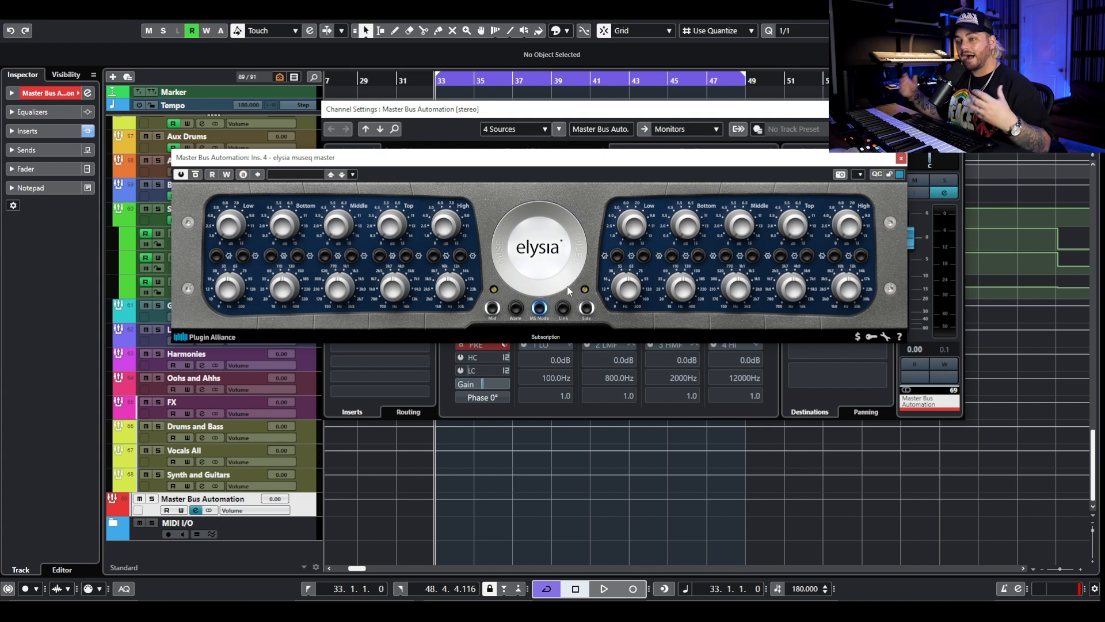
mouse_move(585, 293)
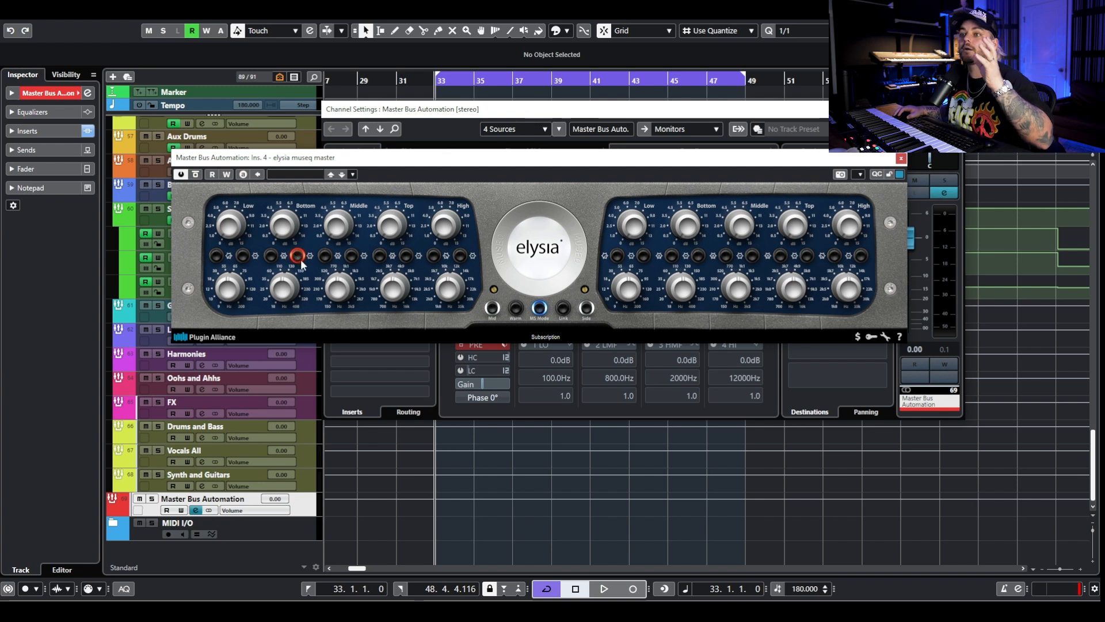
Try out the Mid channel's Bottom band gain with its cut mode engaged.
drag(293, 226, 298, 196)
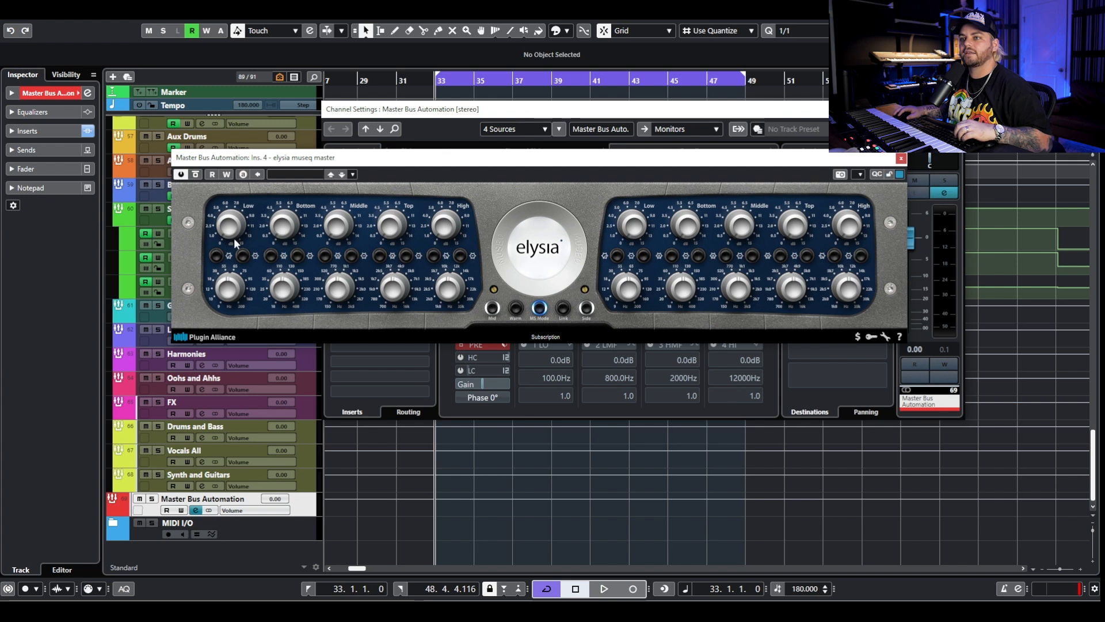
mouse_move(239, 288)
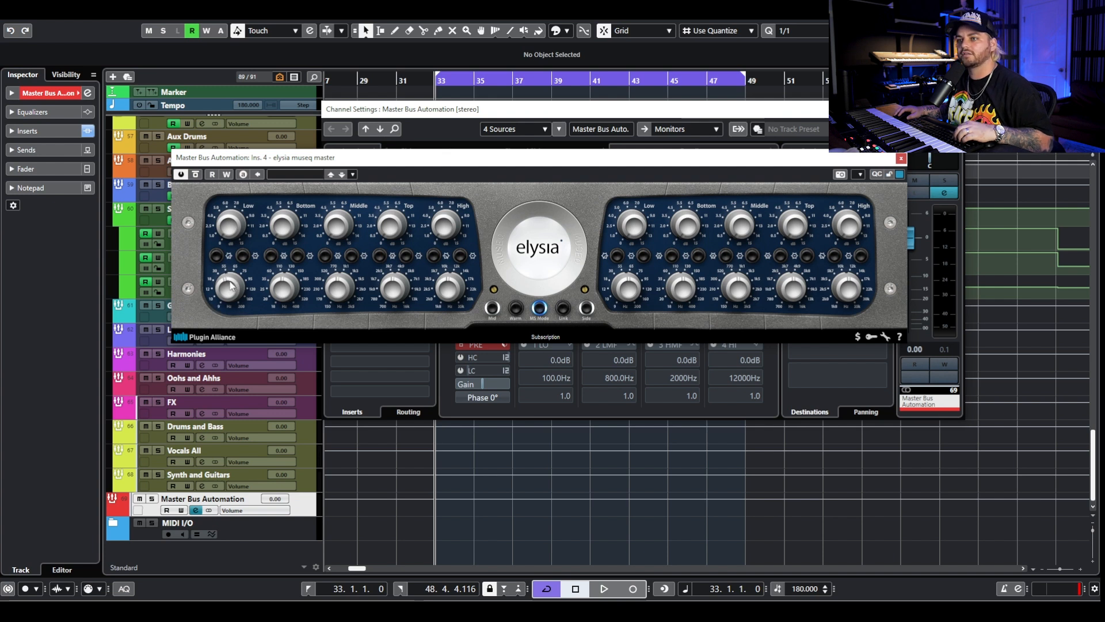
mouse_move(239, 230)
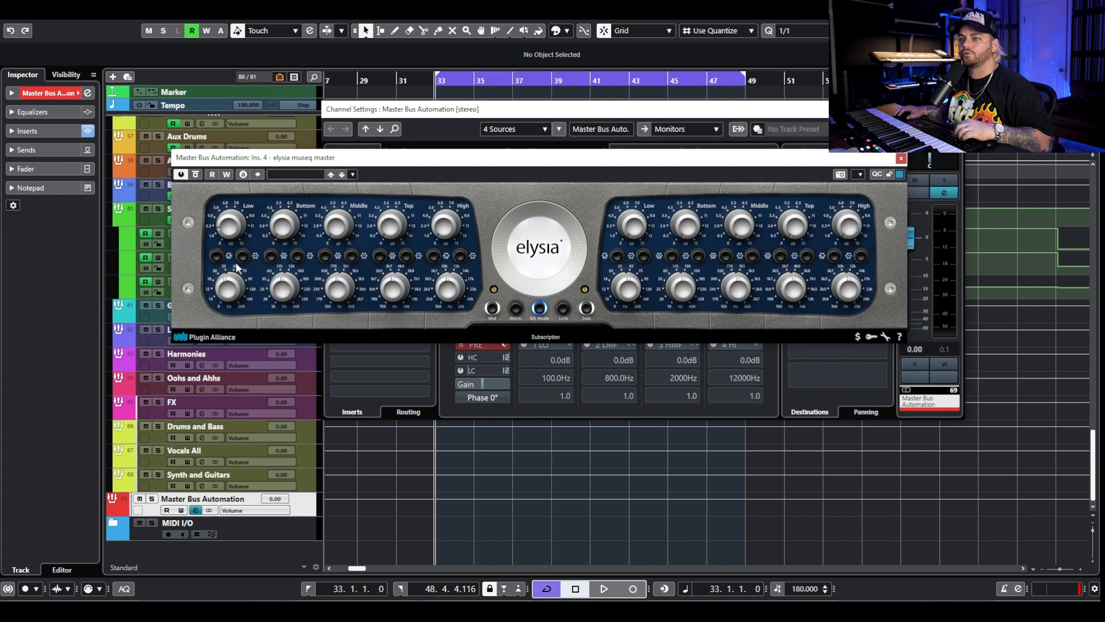
Switch the Side channel's Low band to cut, adjust its gain, and audition the section around this change.
key(space)
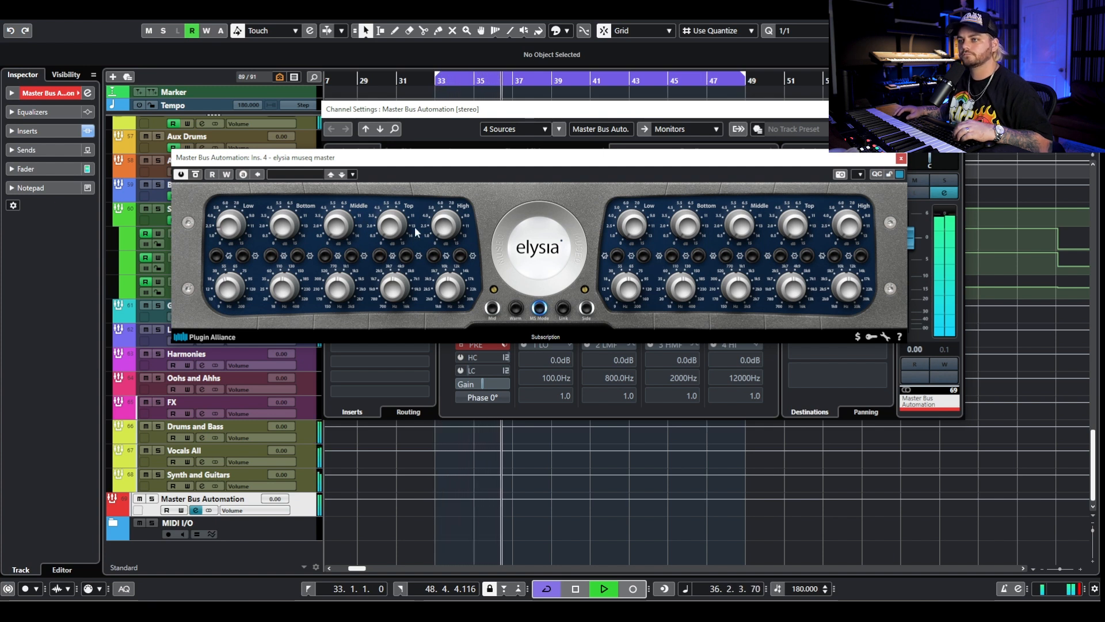
key(space)
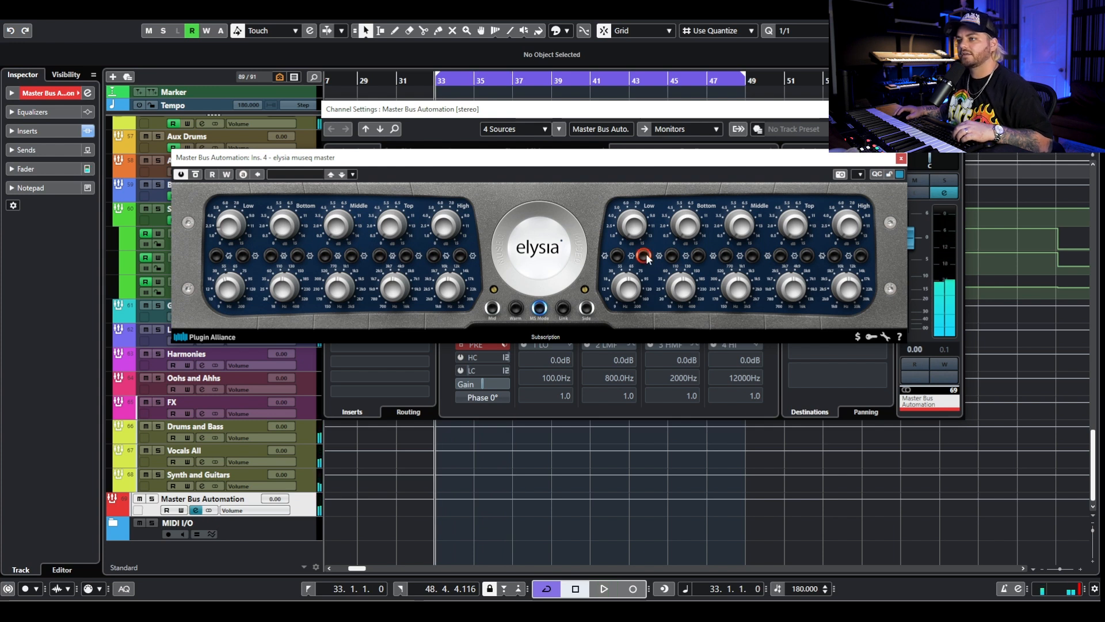
drag(633, 225, 626, 199)
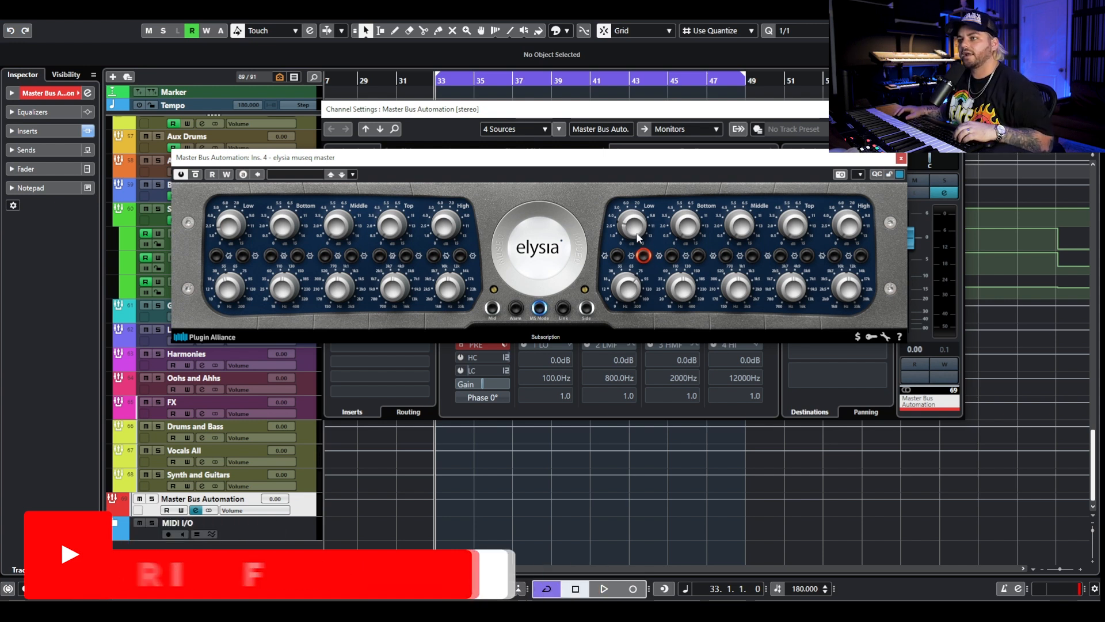
key(space)
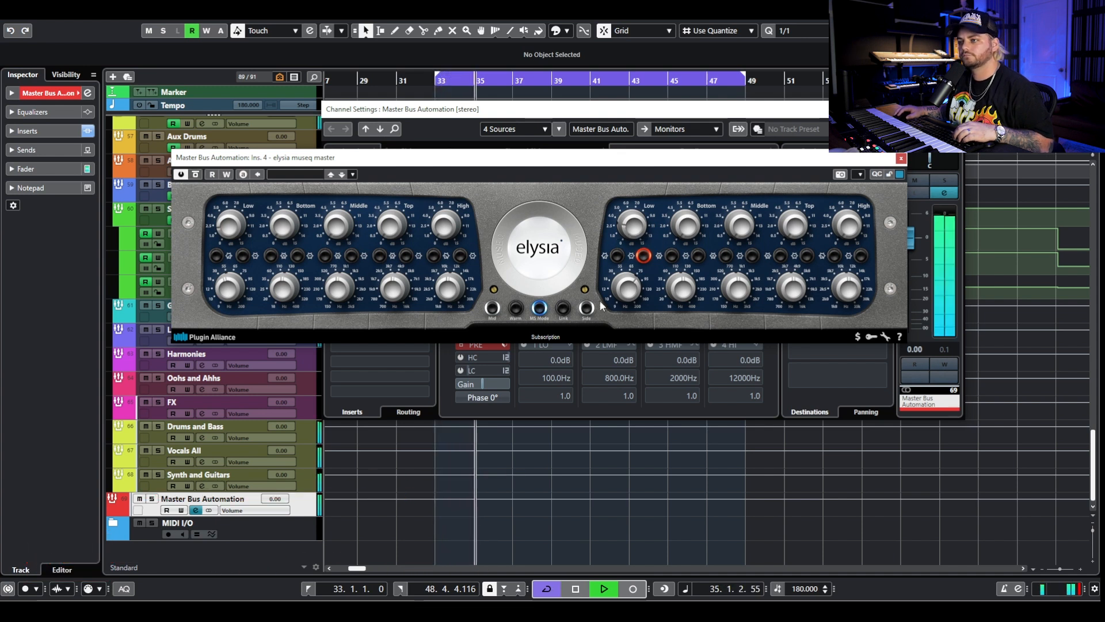
key(space)
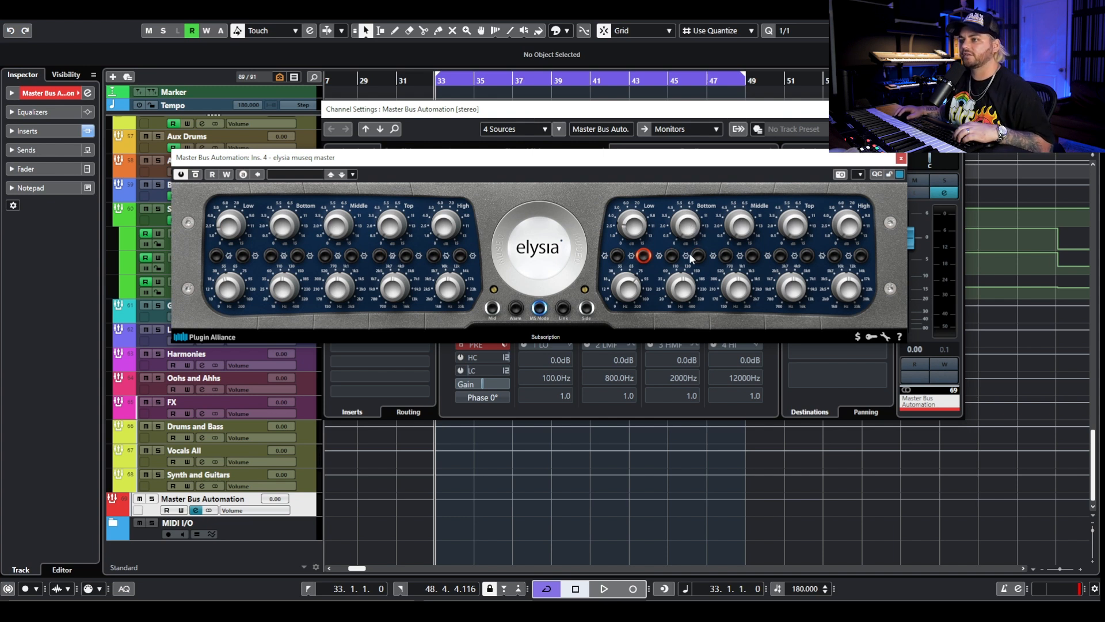
Boost the Side channel's Bottom band about 1.6 dB at 282 Hz, and retune and boost its Middle band about 1.4 dB.
drag(684, 291, 701, 281)
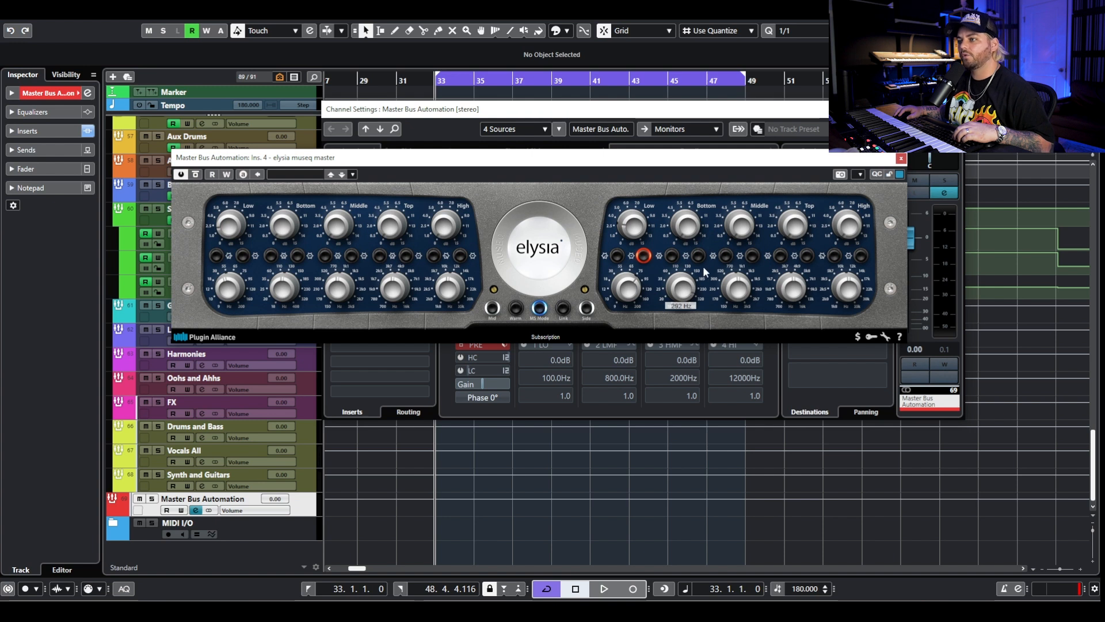
mouse_move(693, 232)
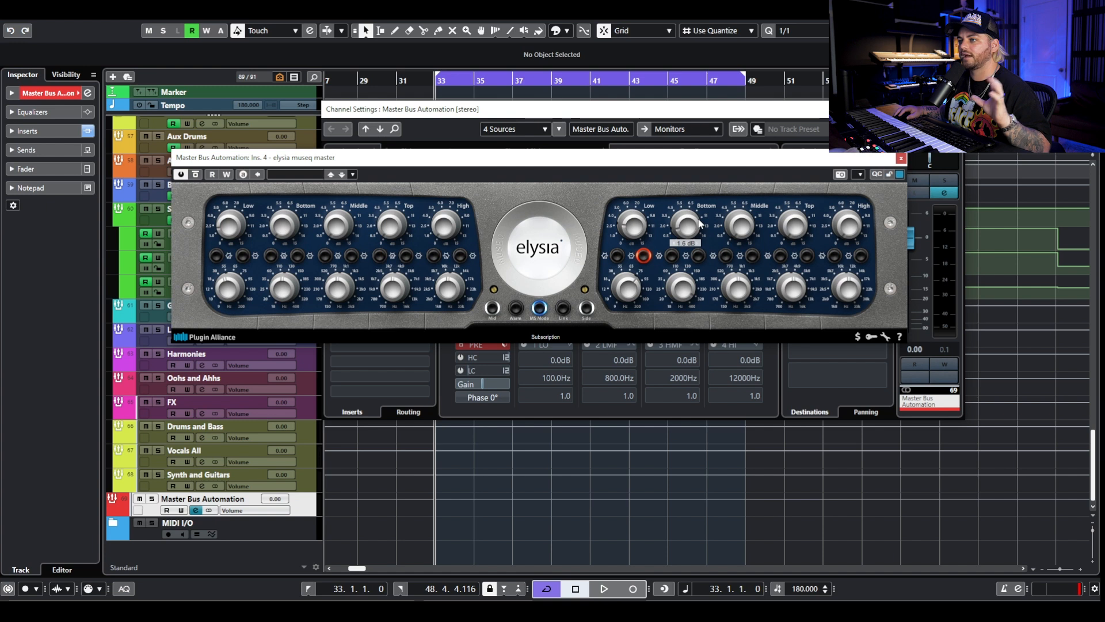
drag(741, 226, 744, 225)
mouse_move(745, 282)
drag(744, 276, 730, 265)
mouse_move(744, 239)
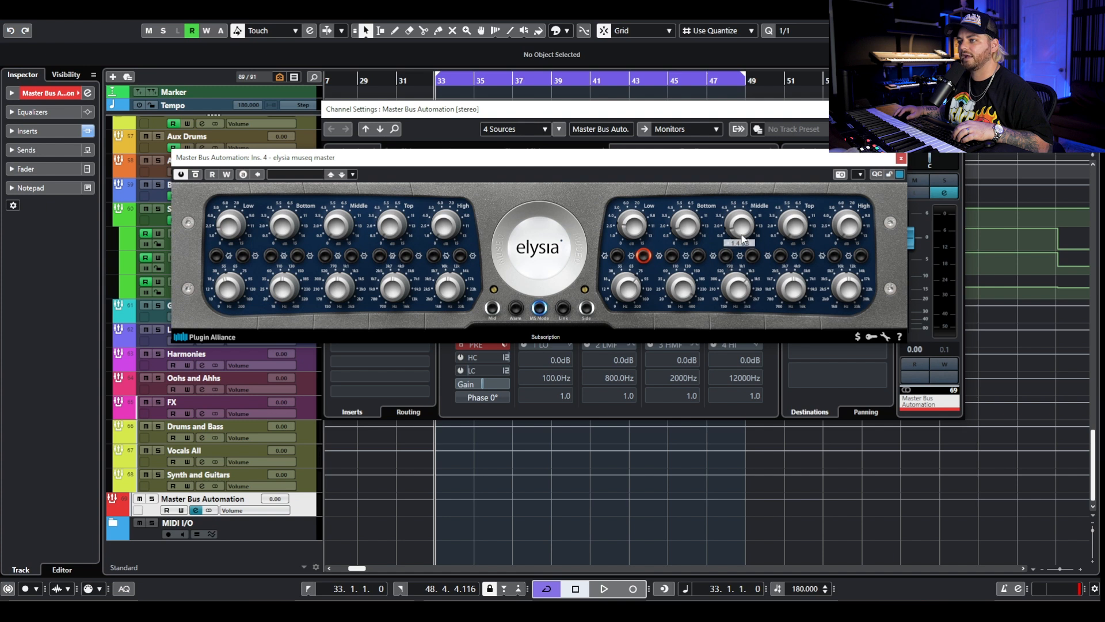
Adjust frequency and gain of the Side channel's Top and High bands, with High boosted about 2.2 dB, and audition the result.
mouse_move(798, 287)
mouse_down()
mouse_move(803, 271)
mouse_move(786, 281)
mouse_up()
drag(789, 231, 801, 234)
drag(855, 294, 852, 276)
drag(844, 232, 844, 231)
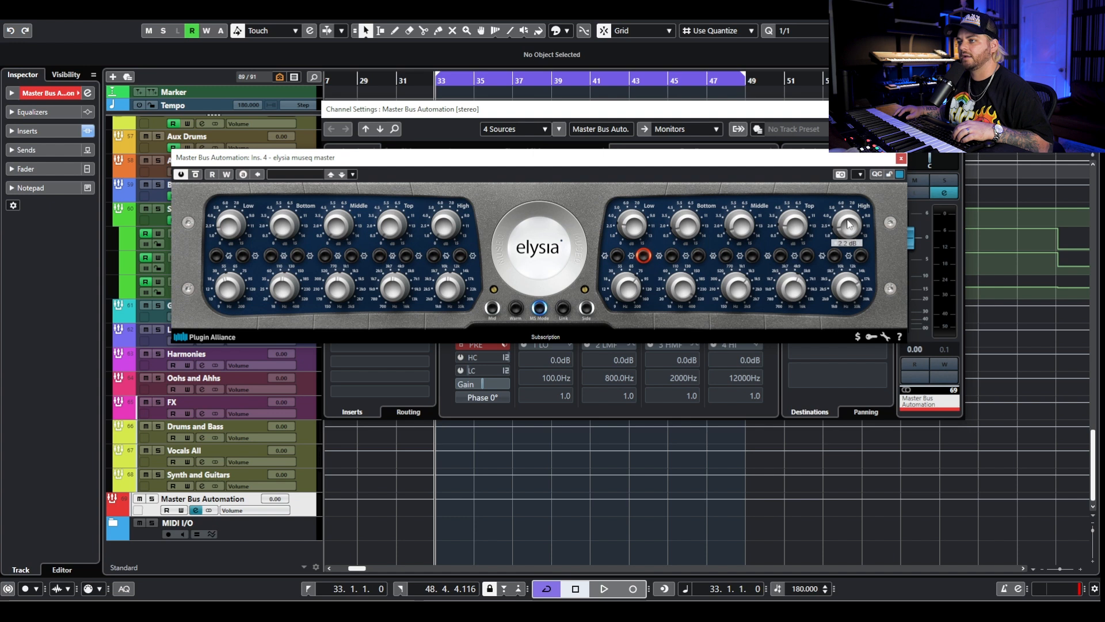
key(space)
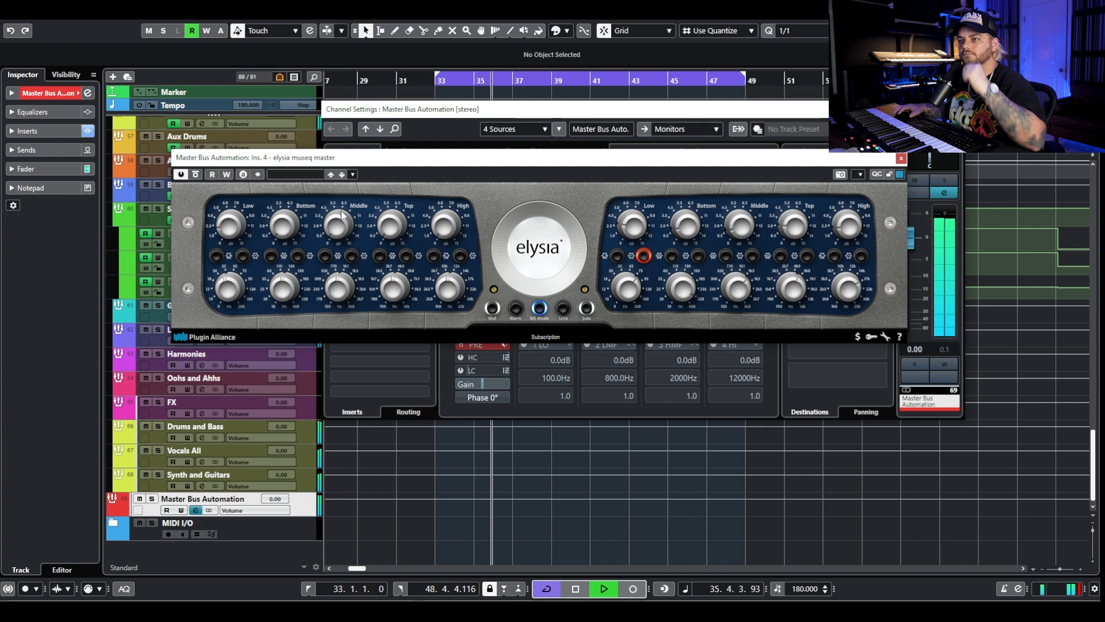
key(space)
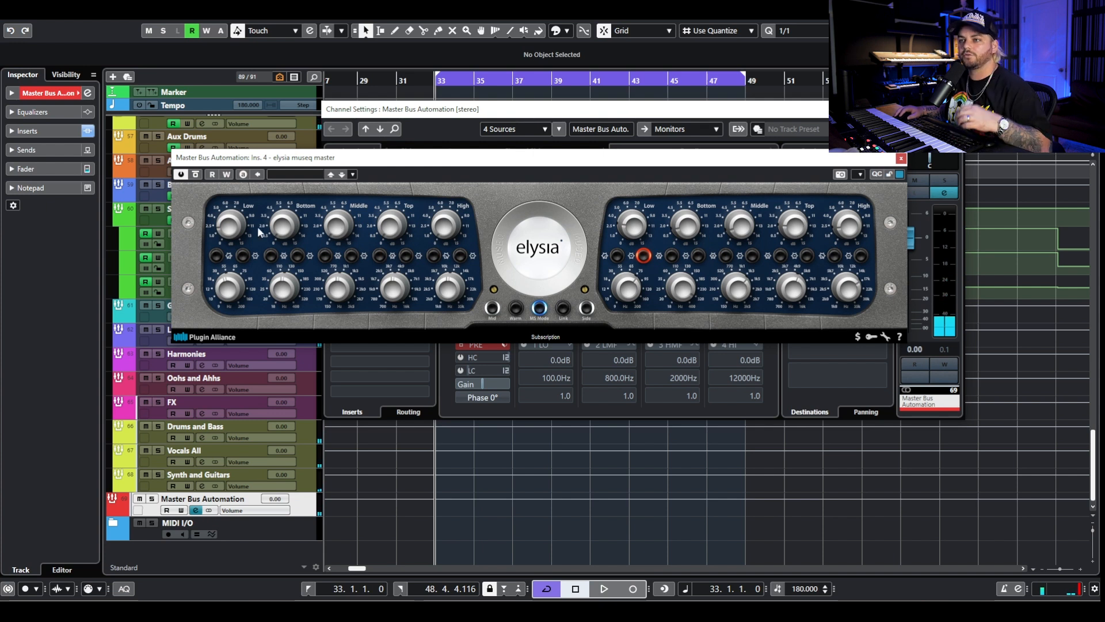
Retune the Mid channel's Middle band frequency, then raise its Top band gain to about 2.5 dB and fine-tune it.
mouse_move(338, 225)
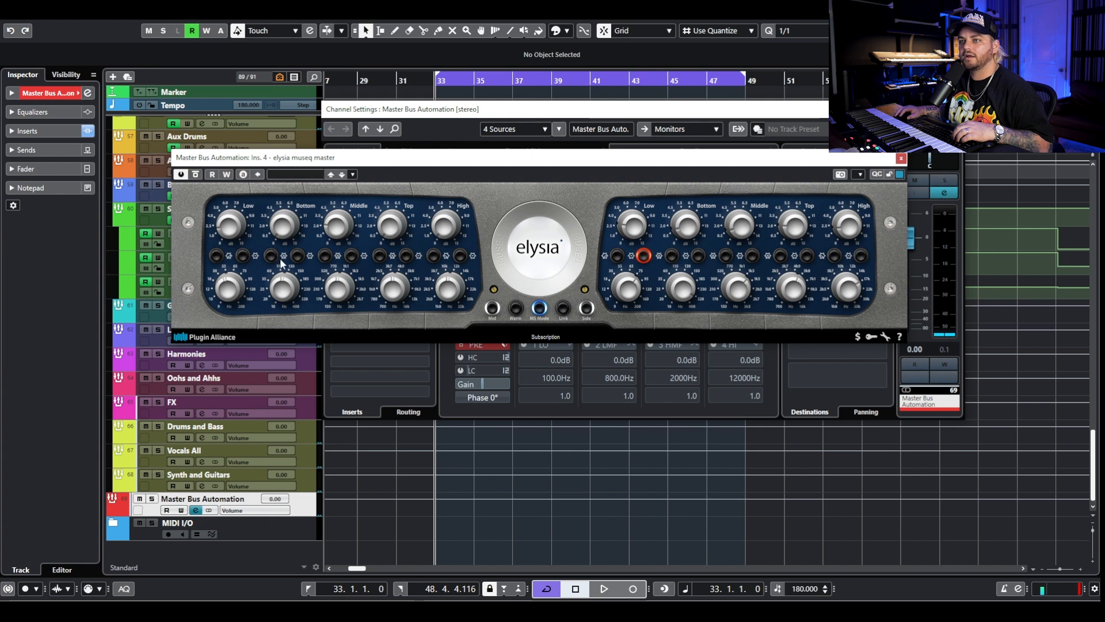
mouse_move(335, 283)
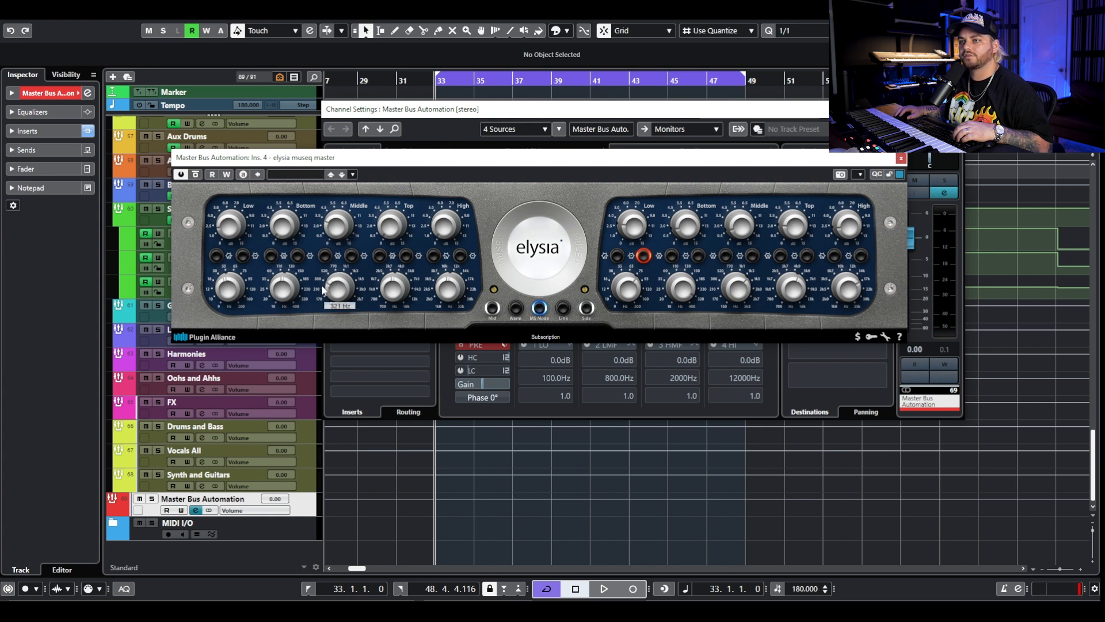
drag(323, 289, 331, 281)
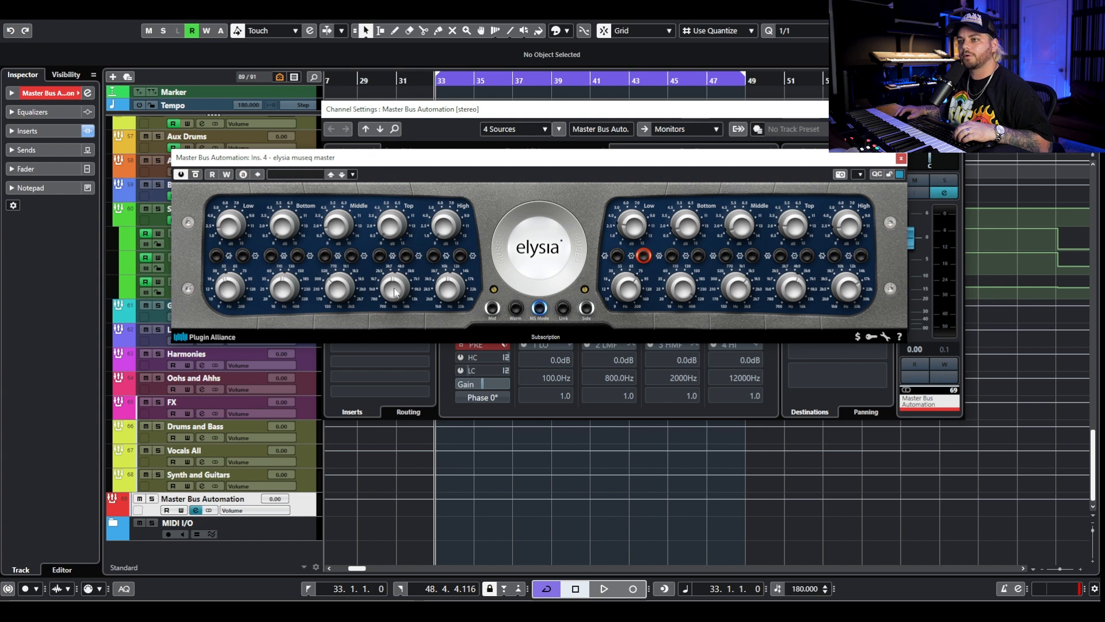
drag(389, 223, 389, 221)
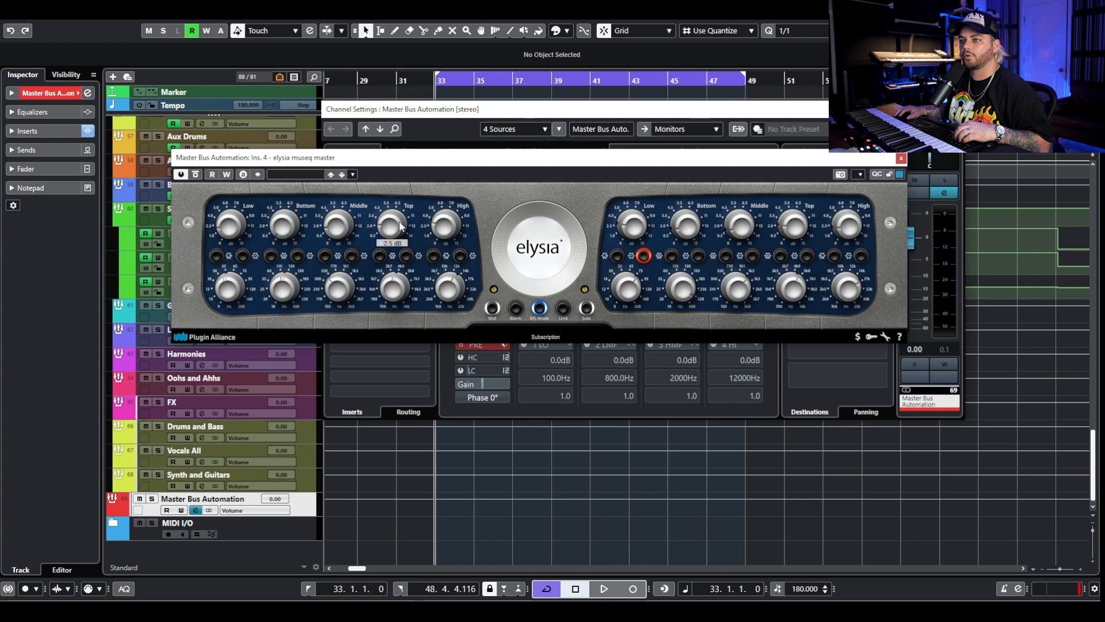
drag(389, 226, 386, 230)
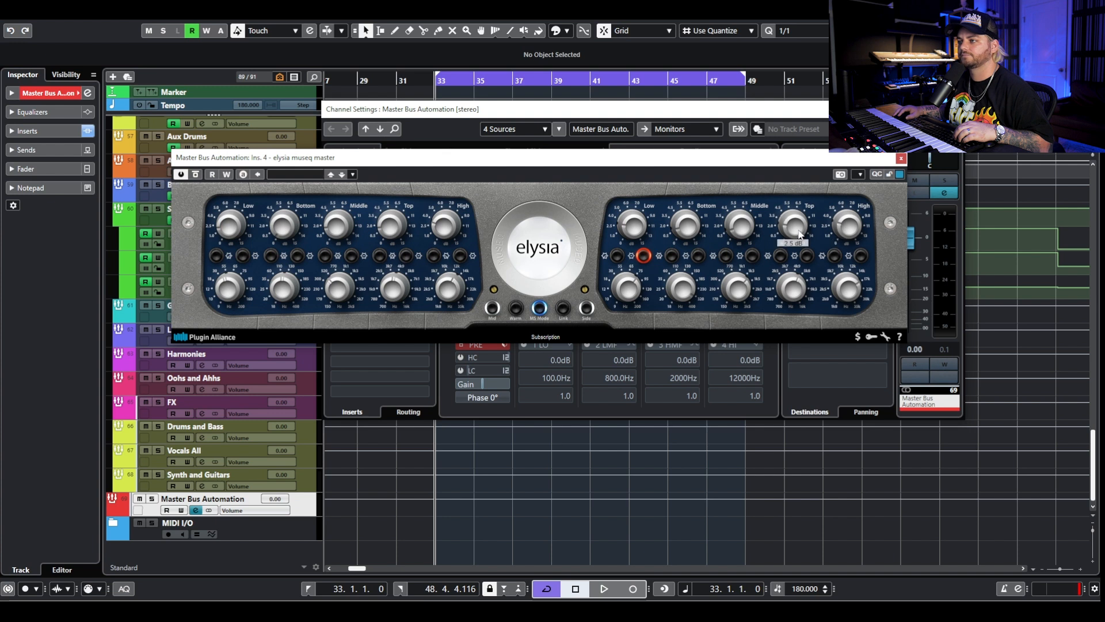
Audition the museq settings during playback, toggling its bypass and checking the Side channel's Bottom and Low band gains.
key(space)
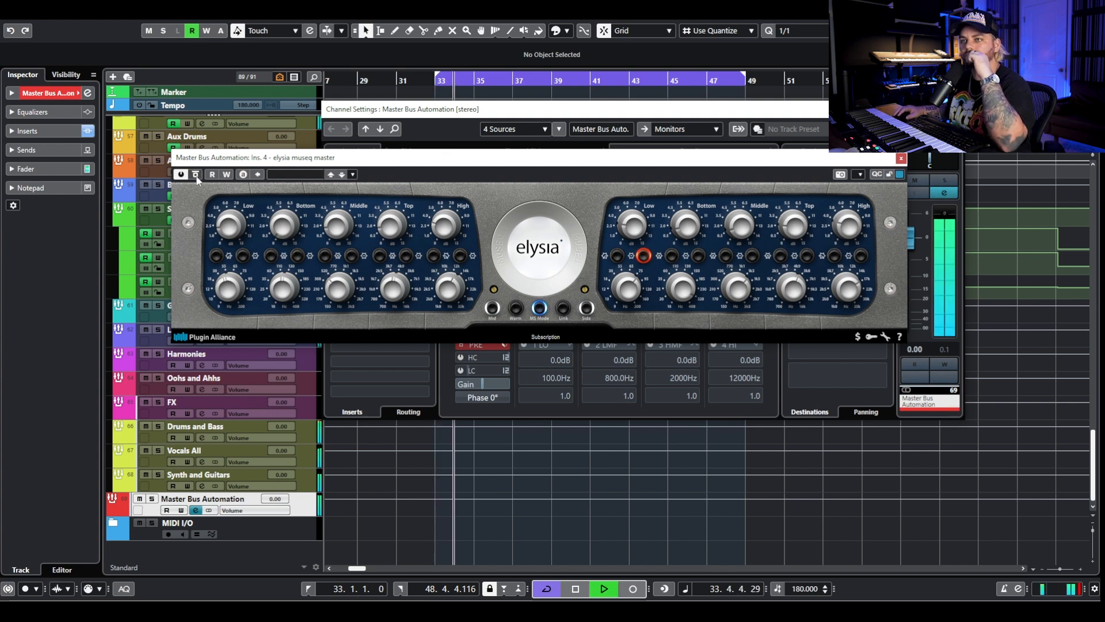
click(195, 176)
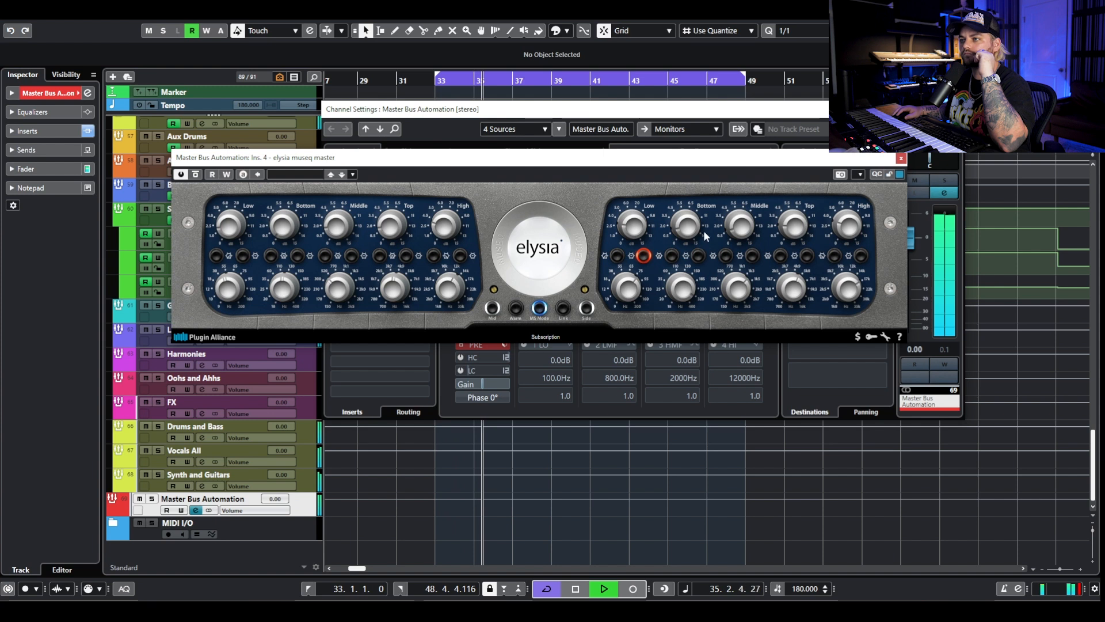
mouse_move(690, 236)
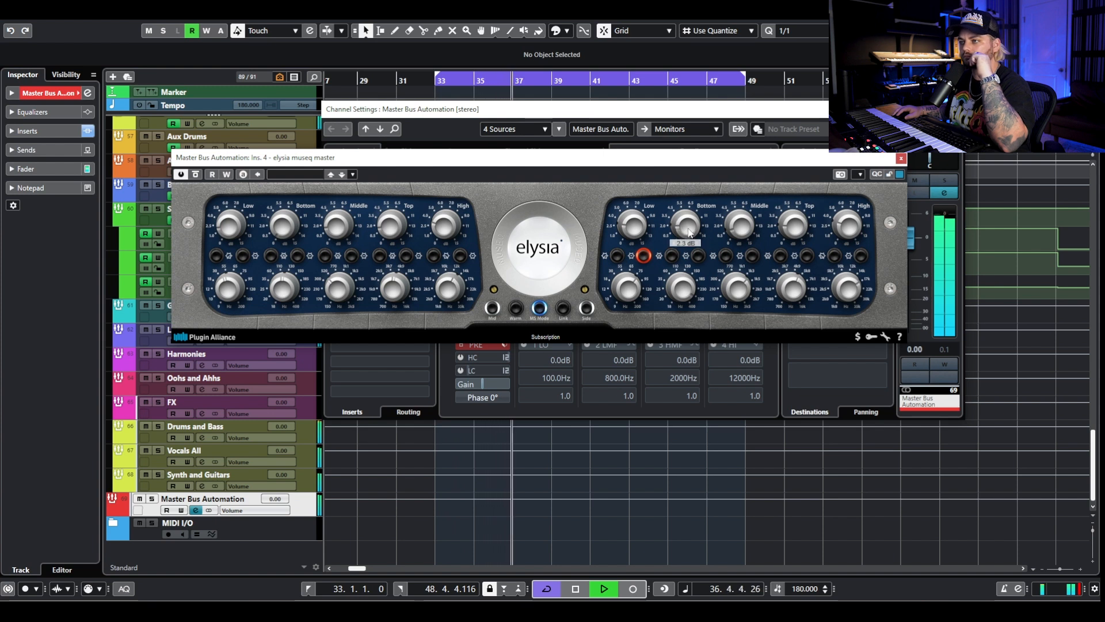
mouse_move(630, 231)
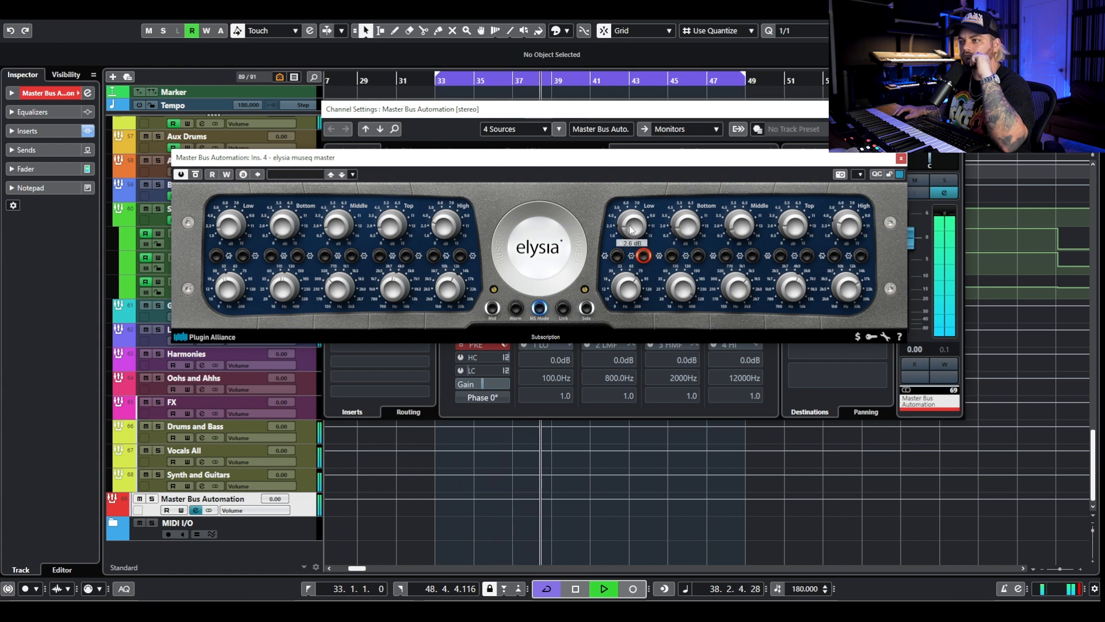
key(space)
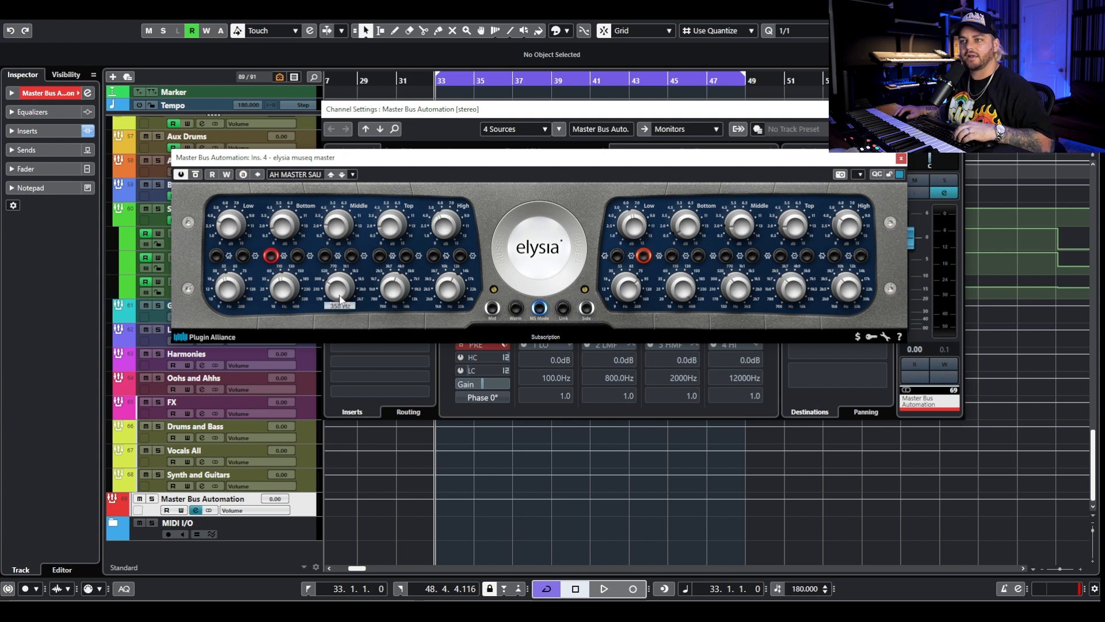
Review the Mid channel's Top and High bands, compare the museq bypassed and active during playback, and close its window.
mouse_move(392, 225)
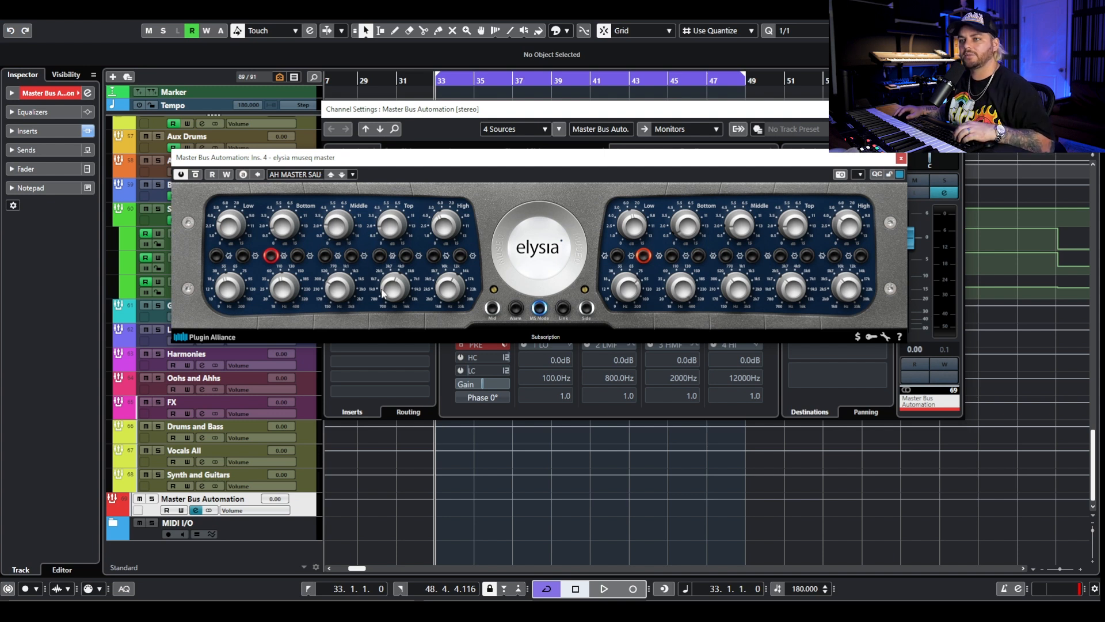
mouse_move(444, 233)
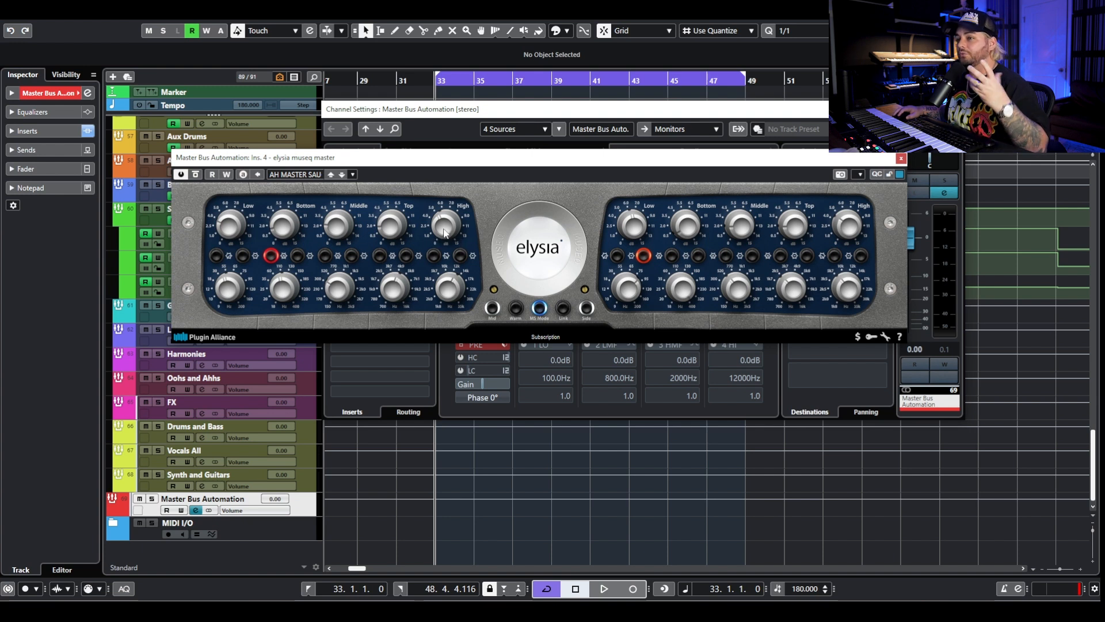
mouse_move(449, 298)
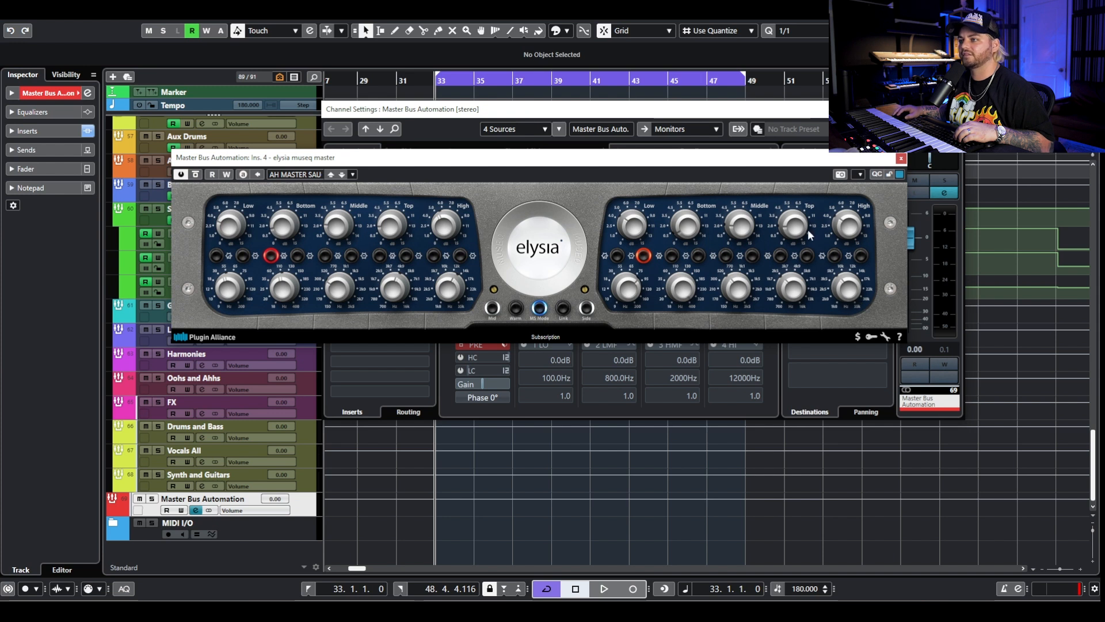
key(space)
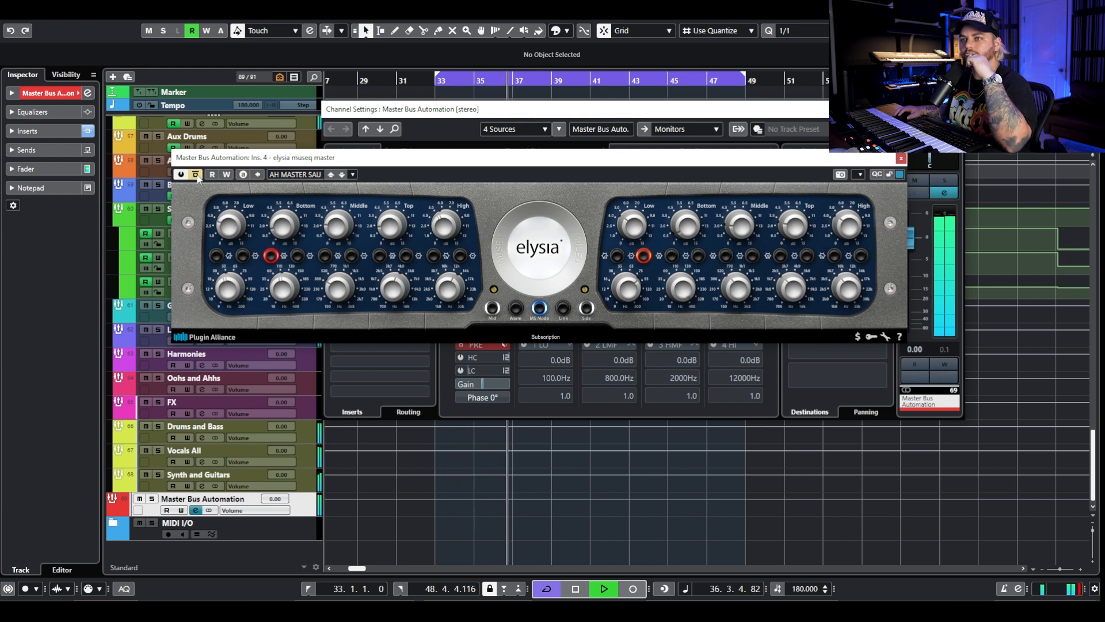
click(198, 175)
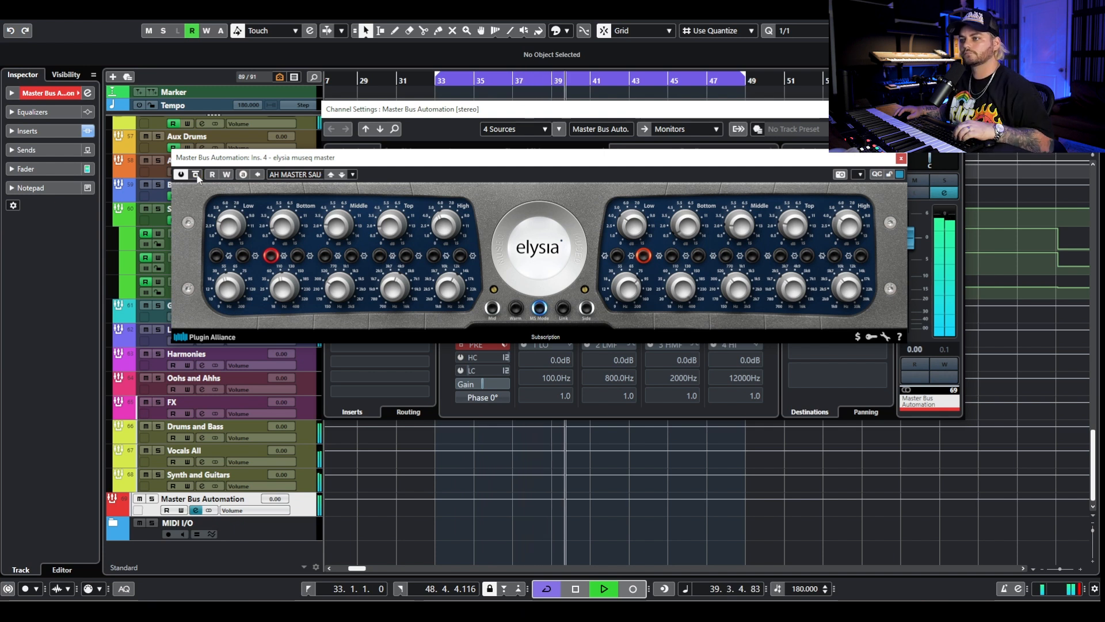
click(197, 175)
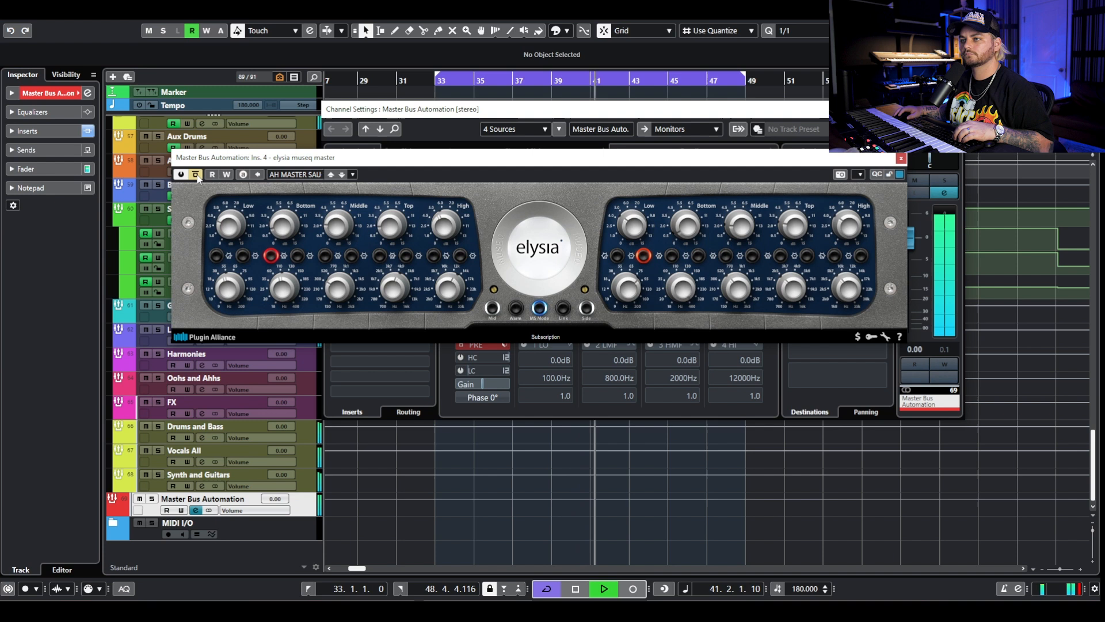
click(197, 175)
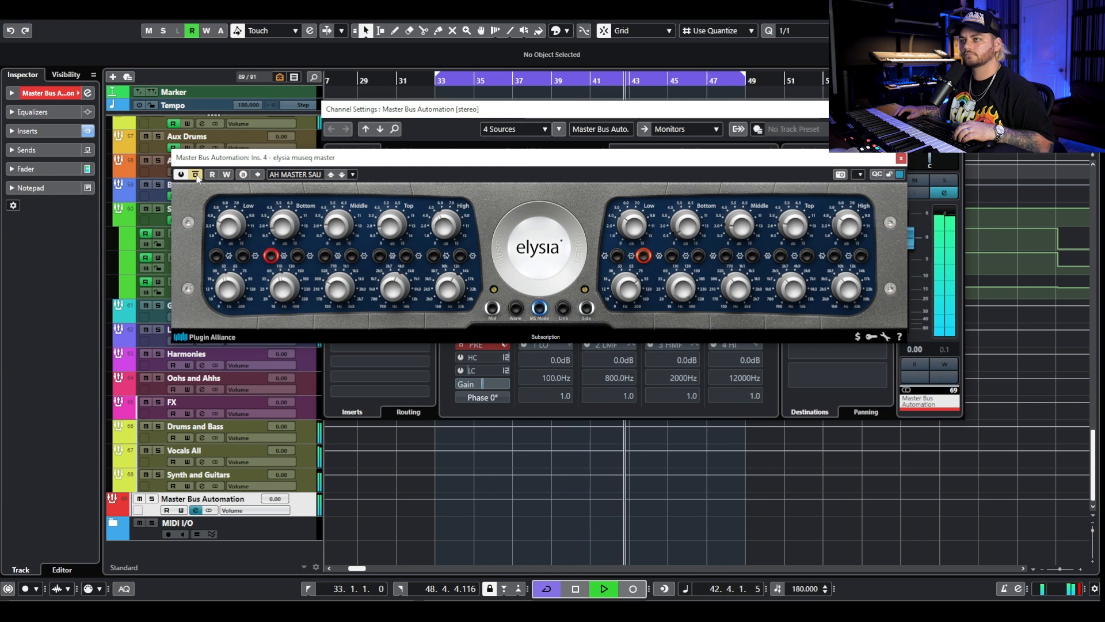
click(901, 158)
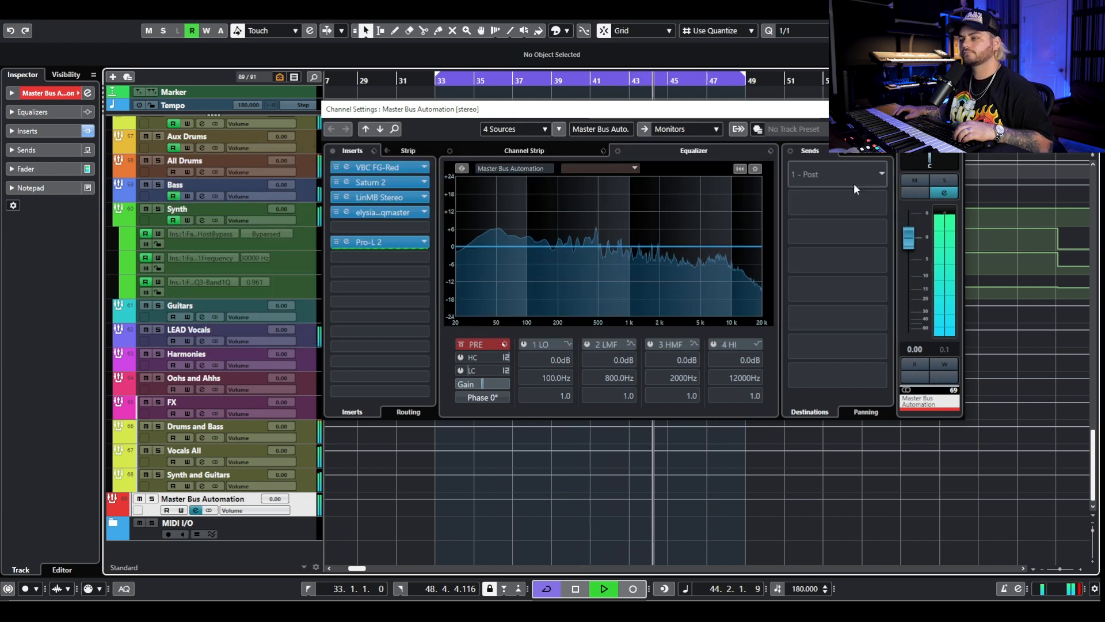
Stop playback, reopen elysia museq master on the Master Bus Automation channel, and compare it bypassed and active while the loop plays.
key(space)
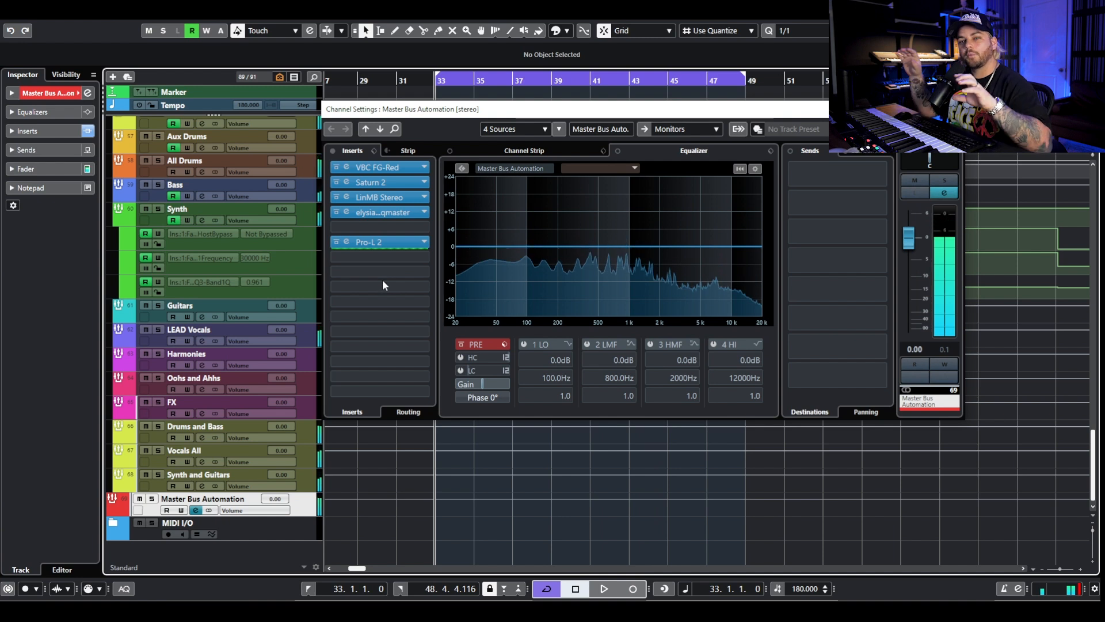
click(374, 214)
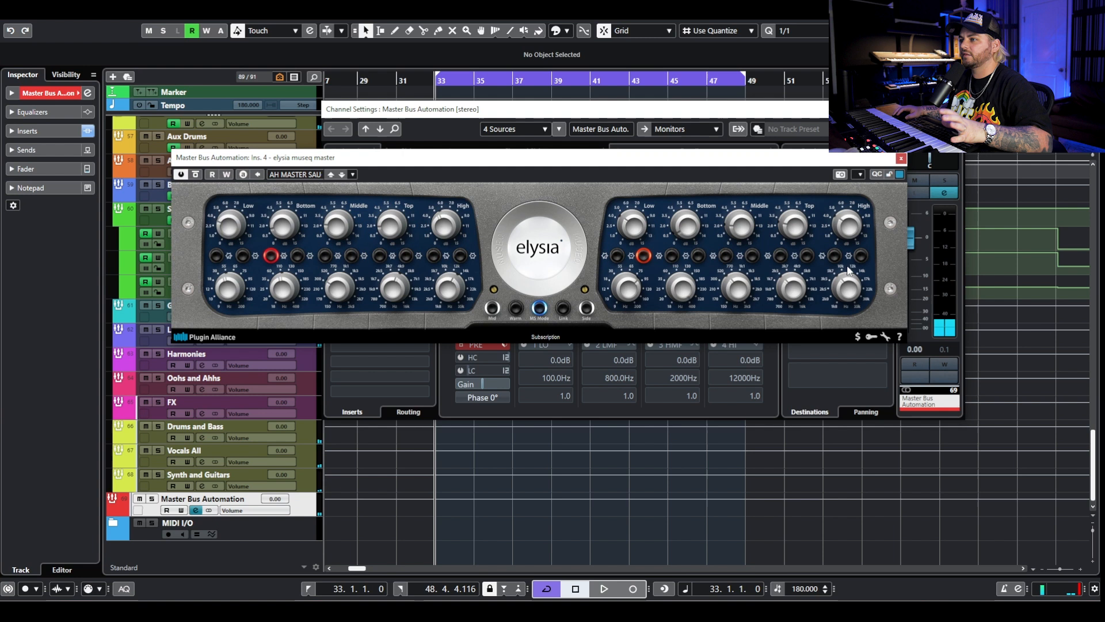
mouse_move(493, 297)
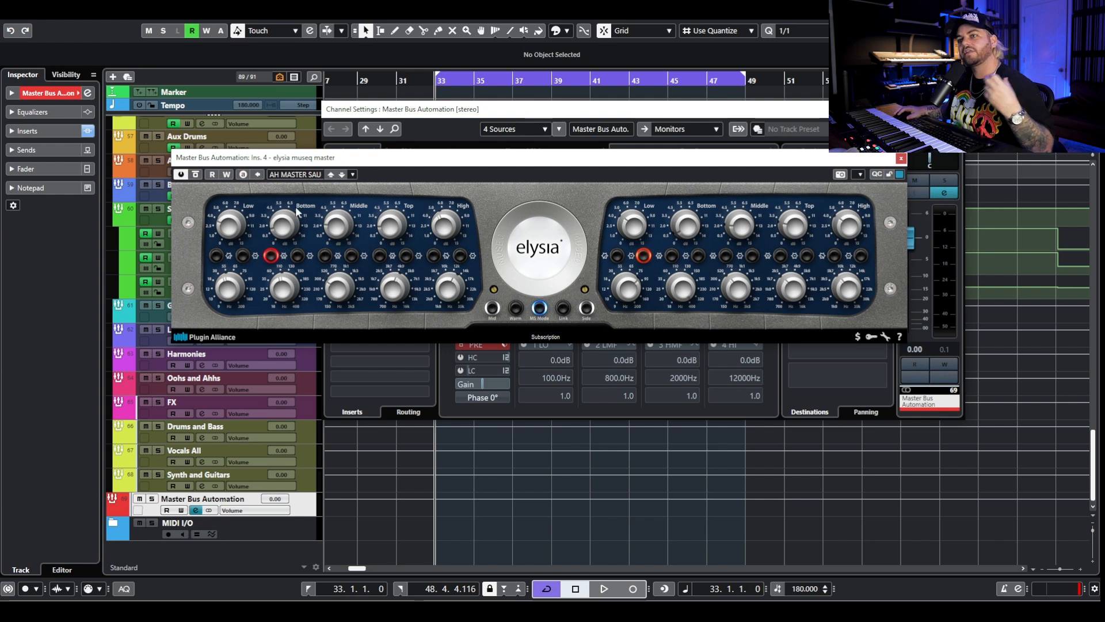
click(197, 174)
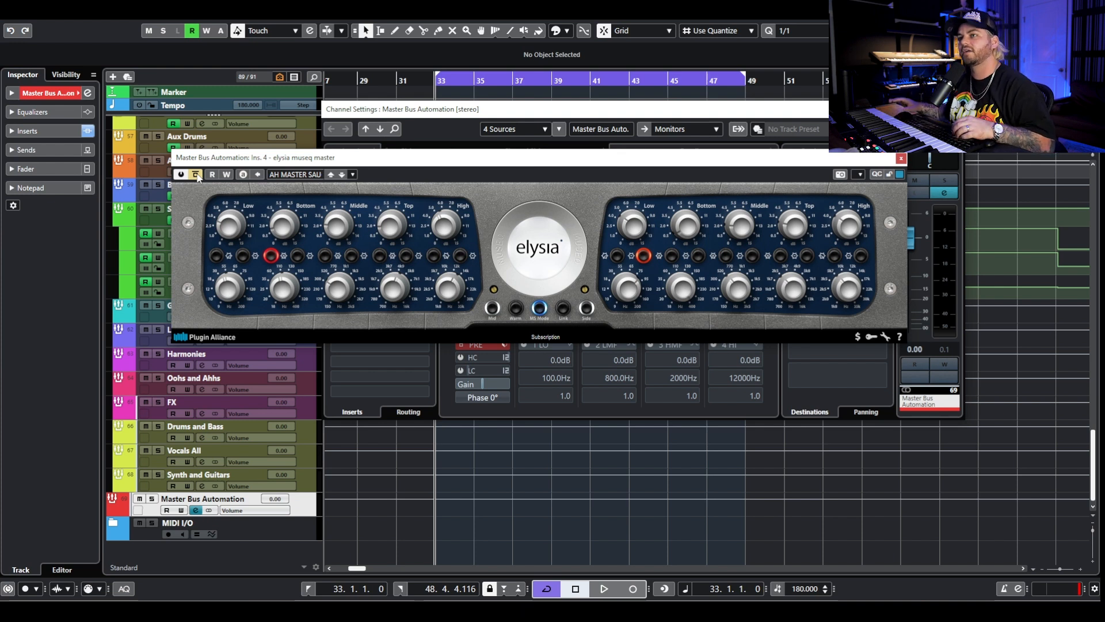
key(space)
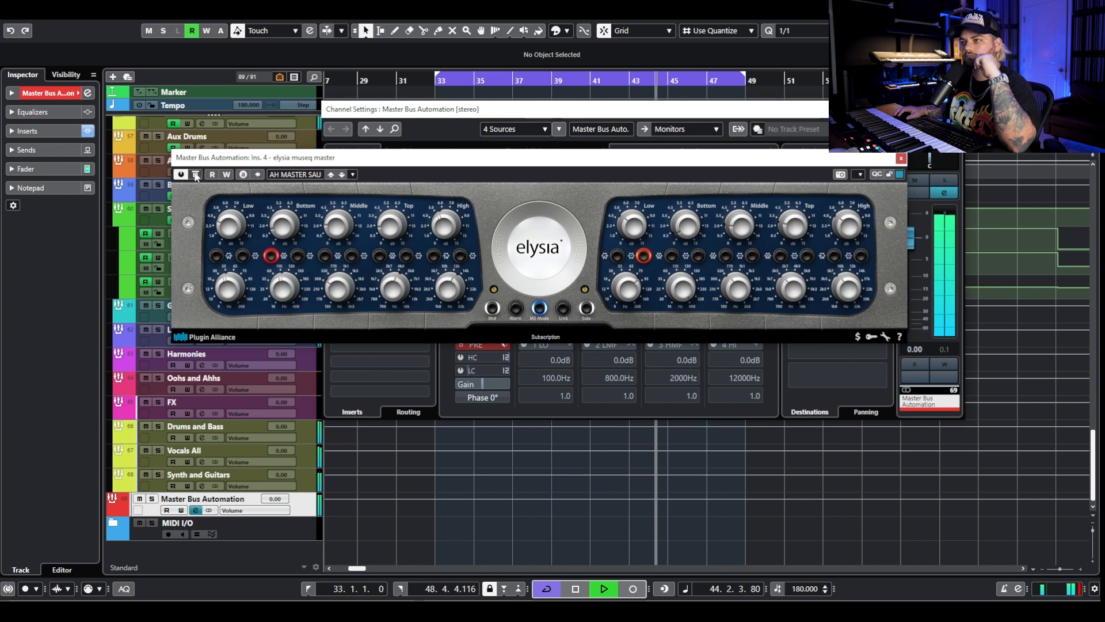
Stop playback and close both the museq master window and the Master Bus Automation channel settings.
click(900, 158)
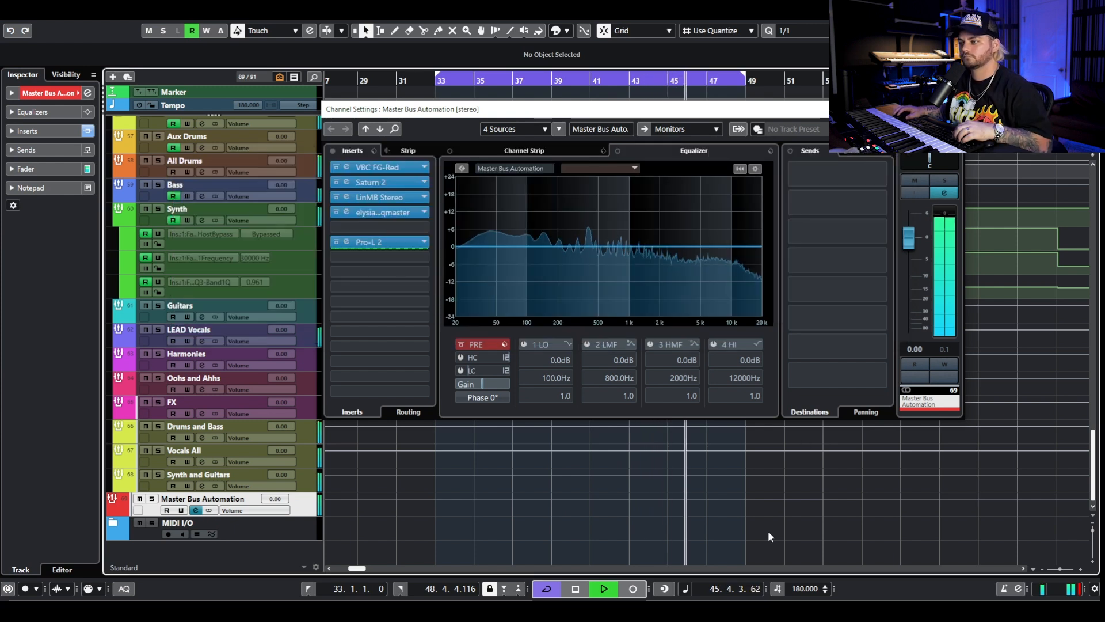
key(space)
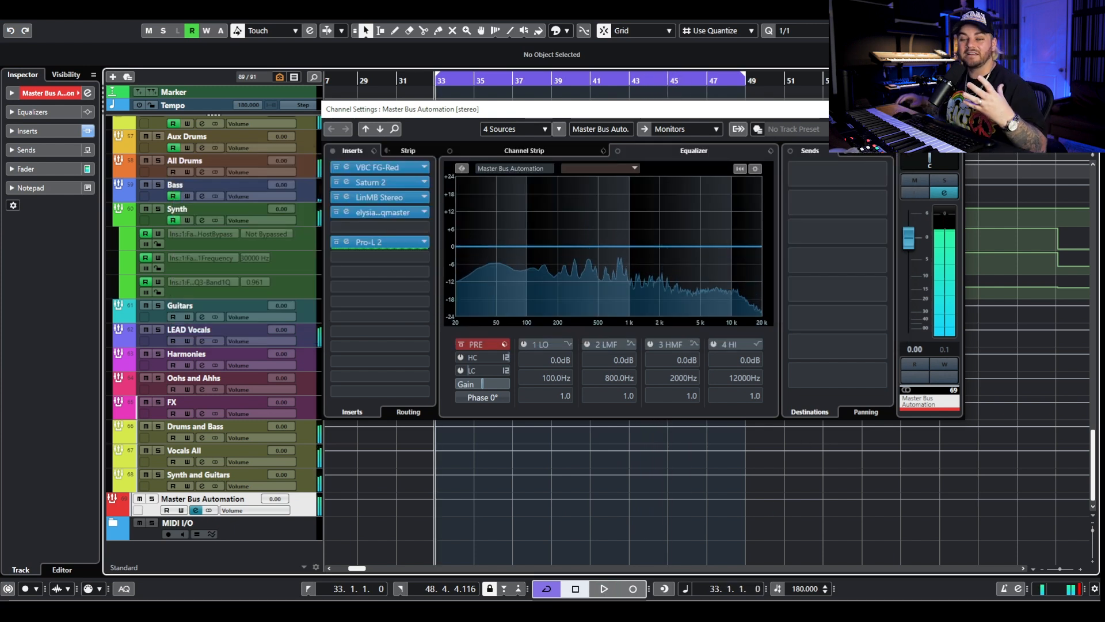
click(952, 110)
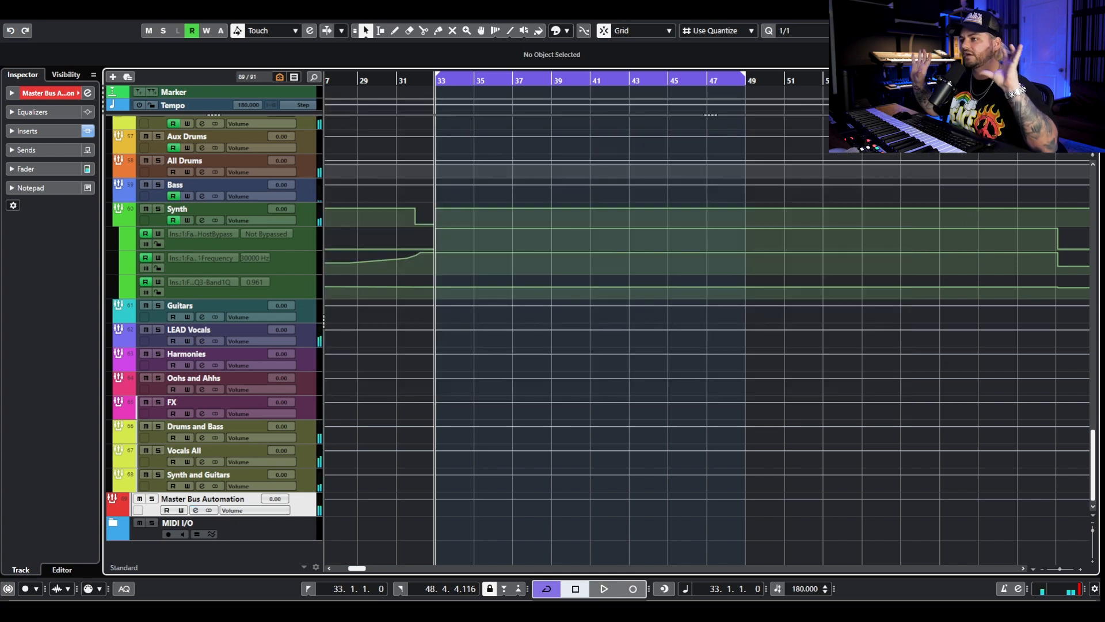